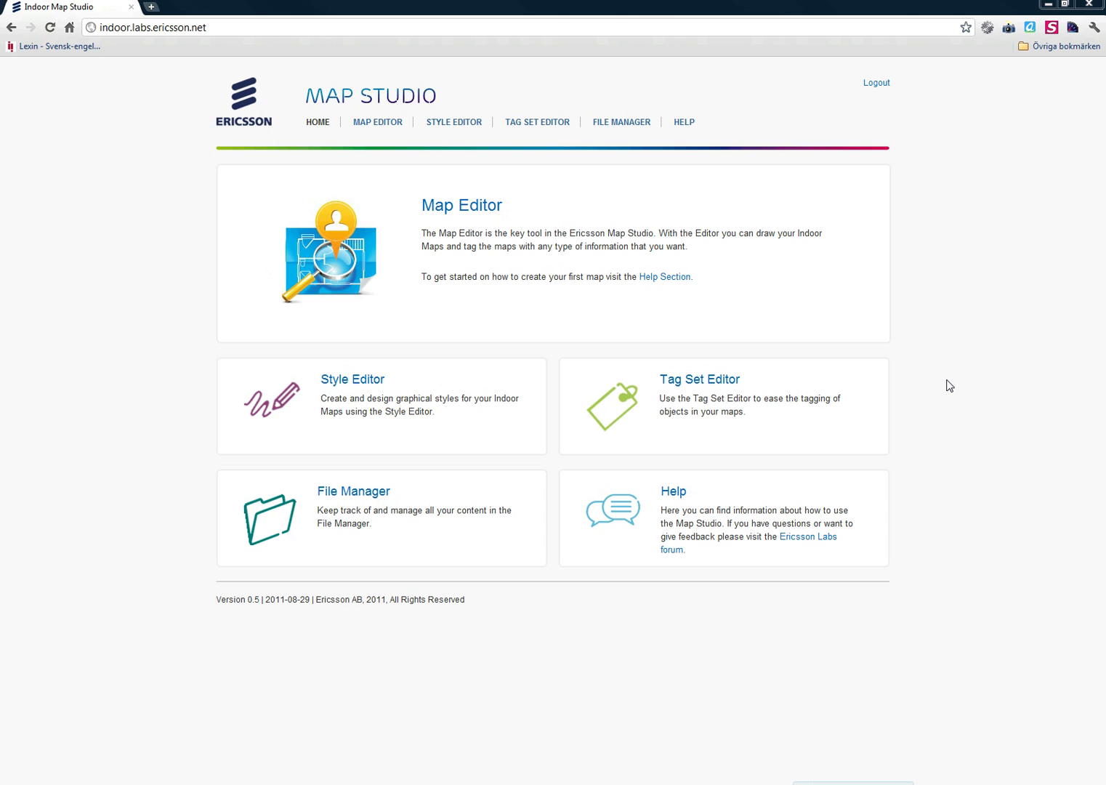
Start a new map in the Map Editor and choose to create a new building
left_click(474, 208)
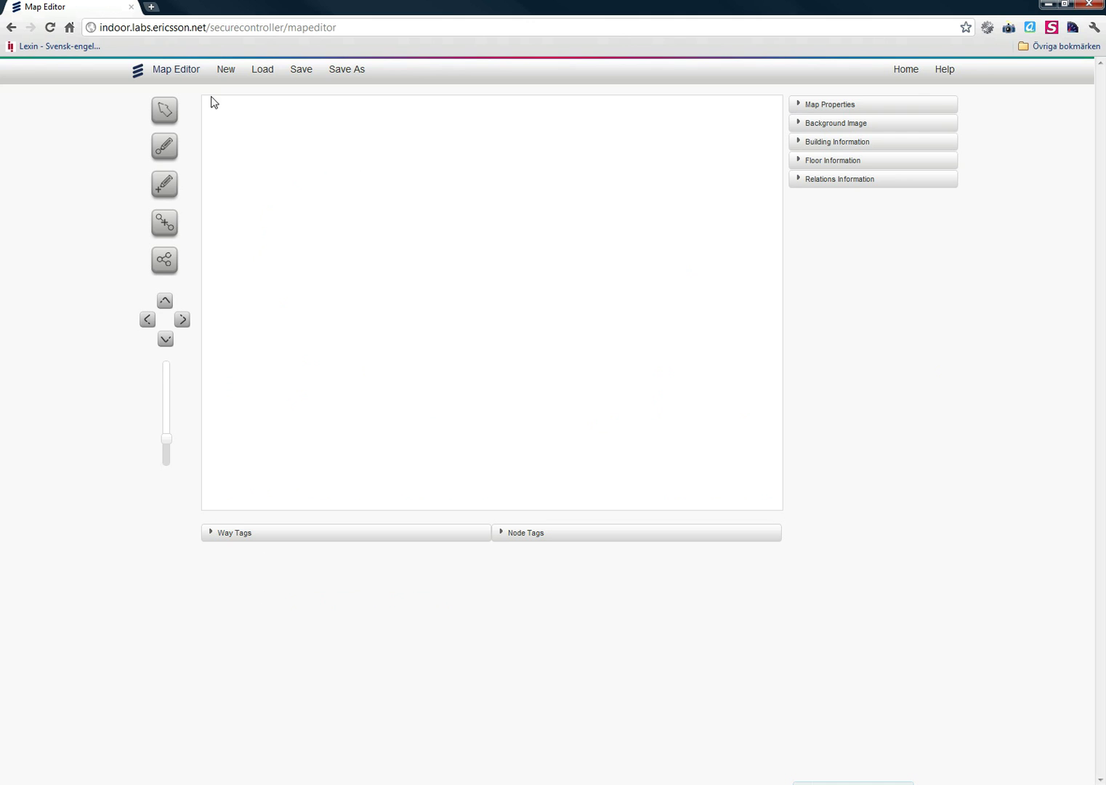
left_click(230, 74)
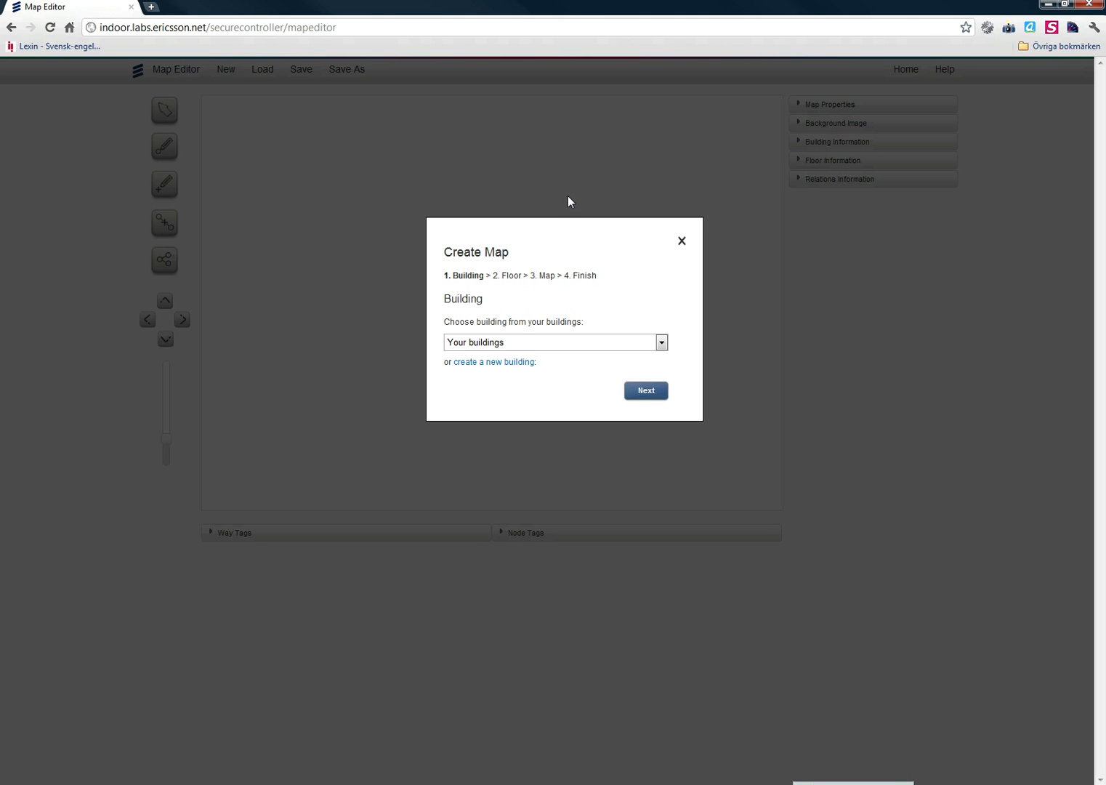
left_click(567, 345)
left_click(567, 343)
left_click(509, 365)
Create building 'The Demo Shopping Mall' with description 'The Demo Shopping Mall building' and 2 floors
left_click(514, 234)
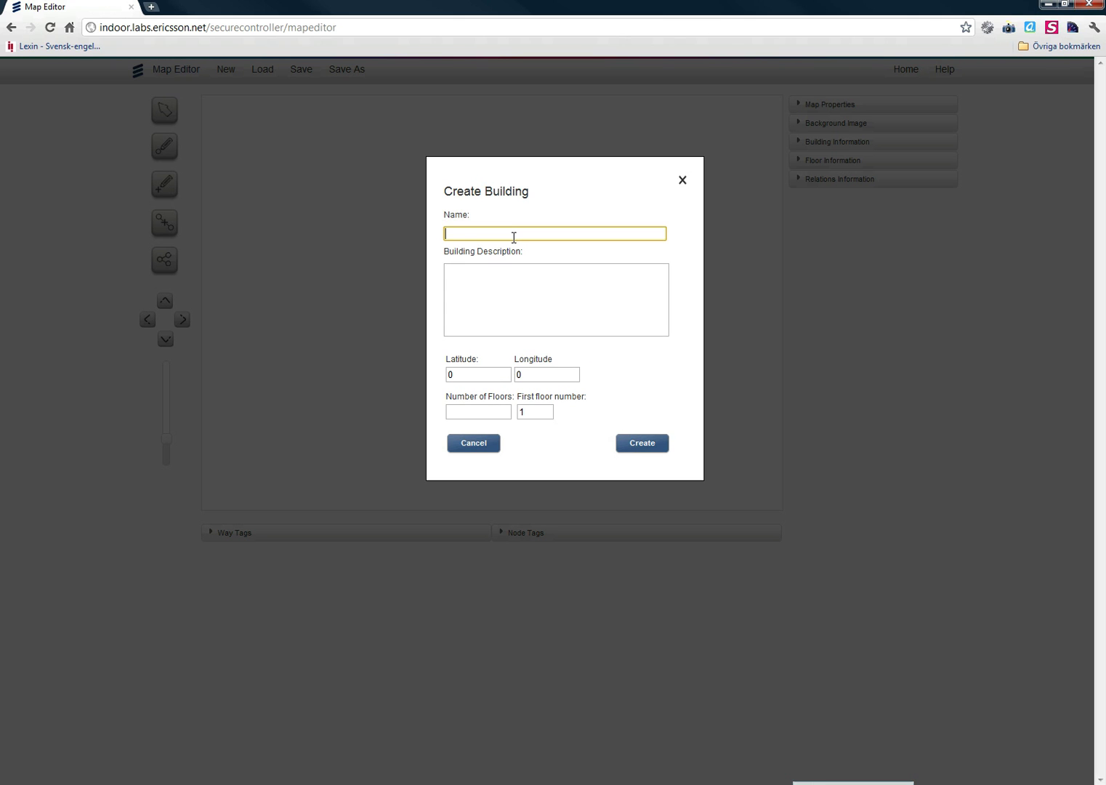
type("The Demo Shopping Mall")
key("Tab")
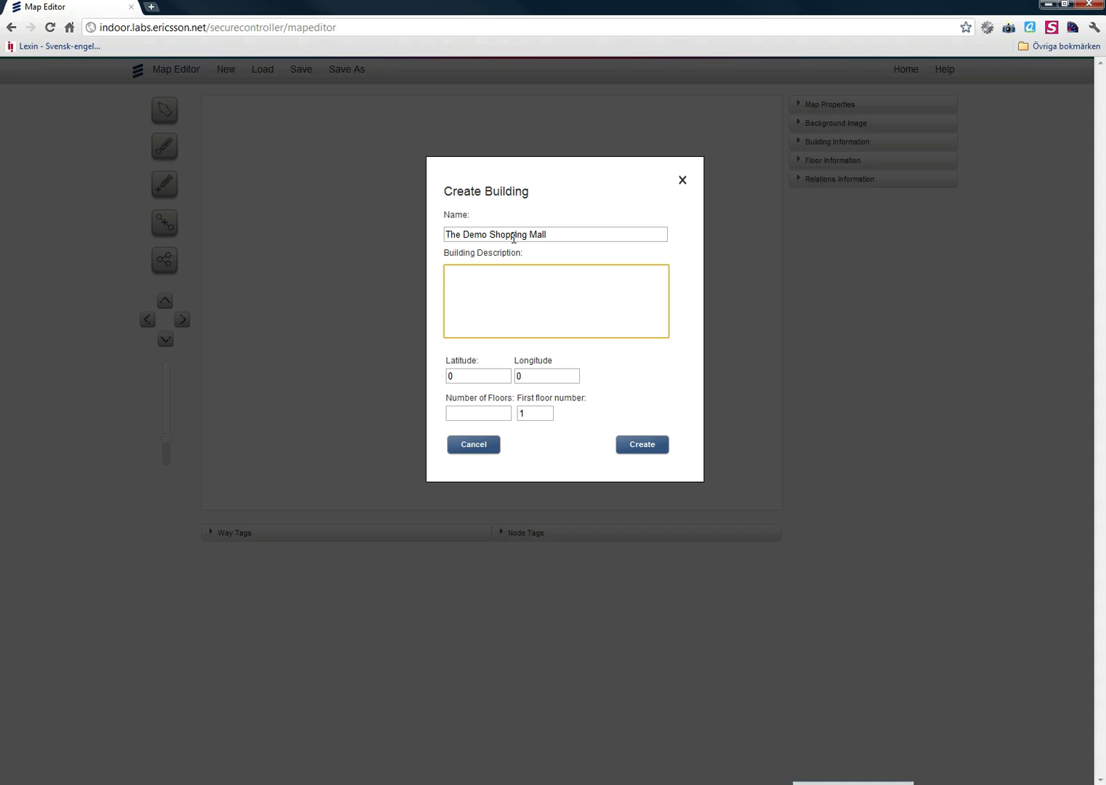
type("The Demo Shopping Mall building")
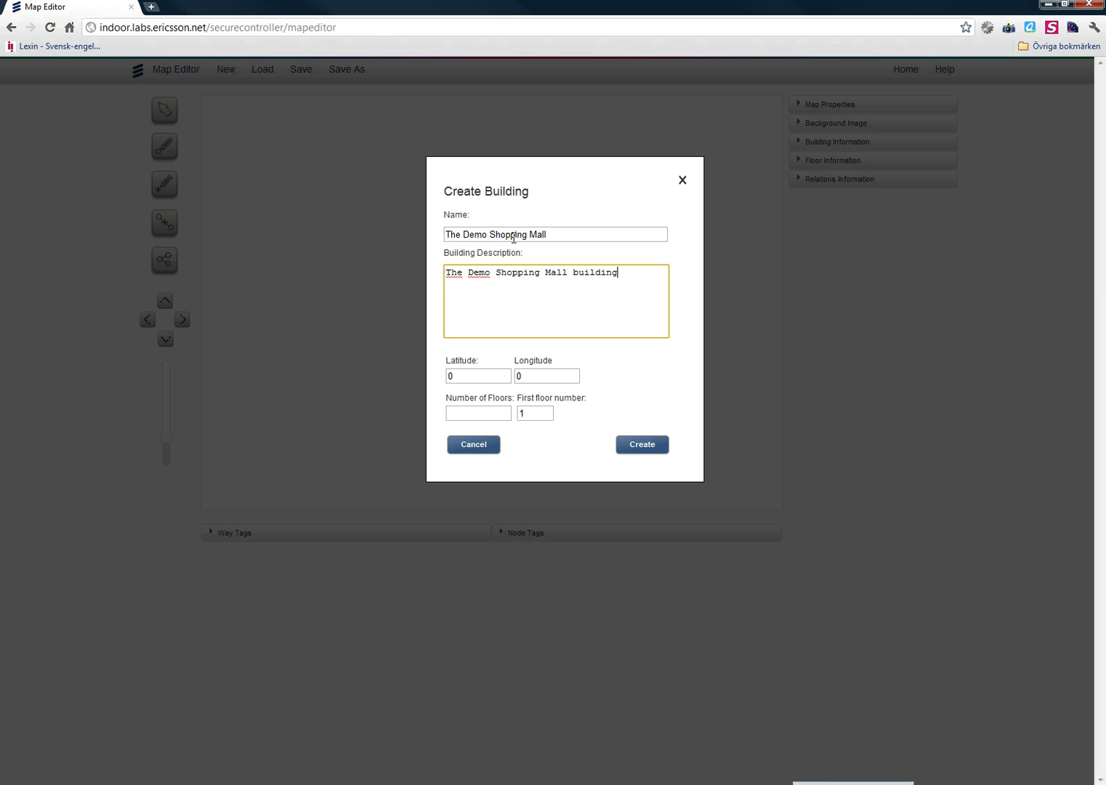
left_click(476, 378)
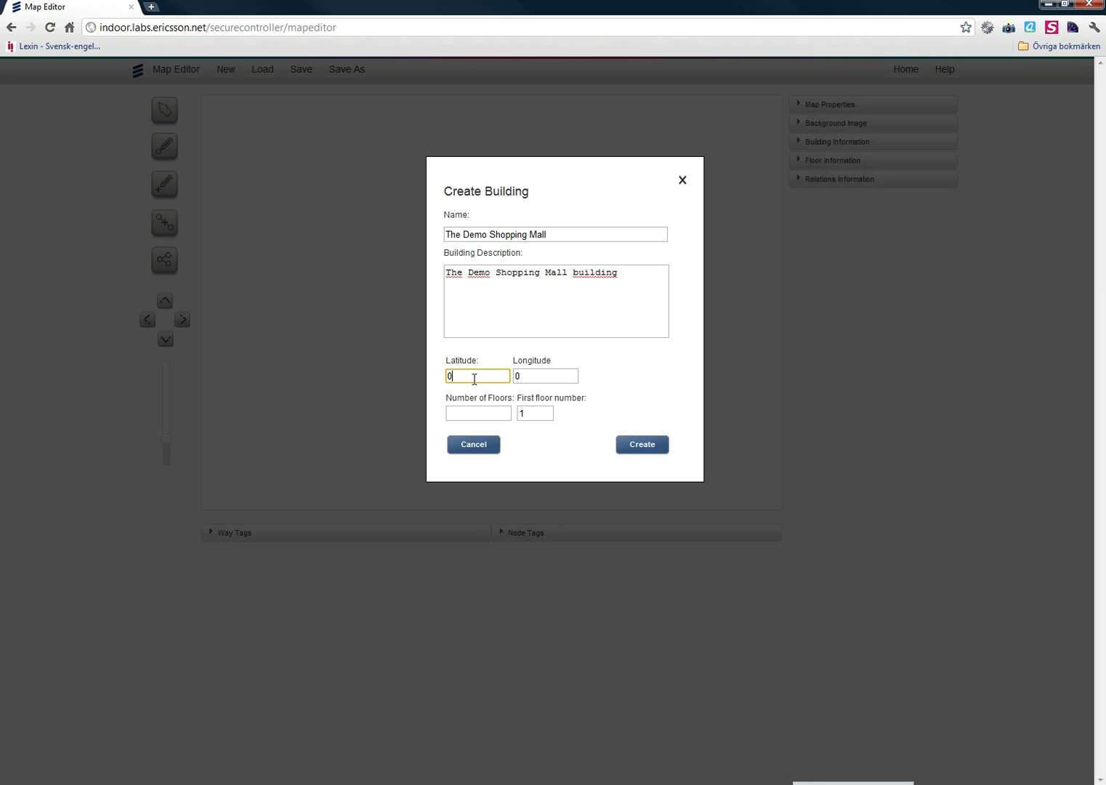
left_click(559, 374)
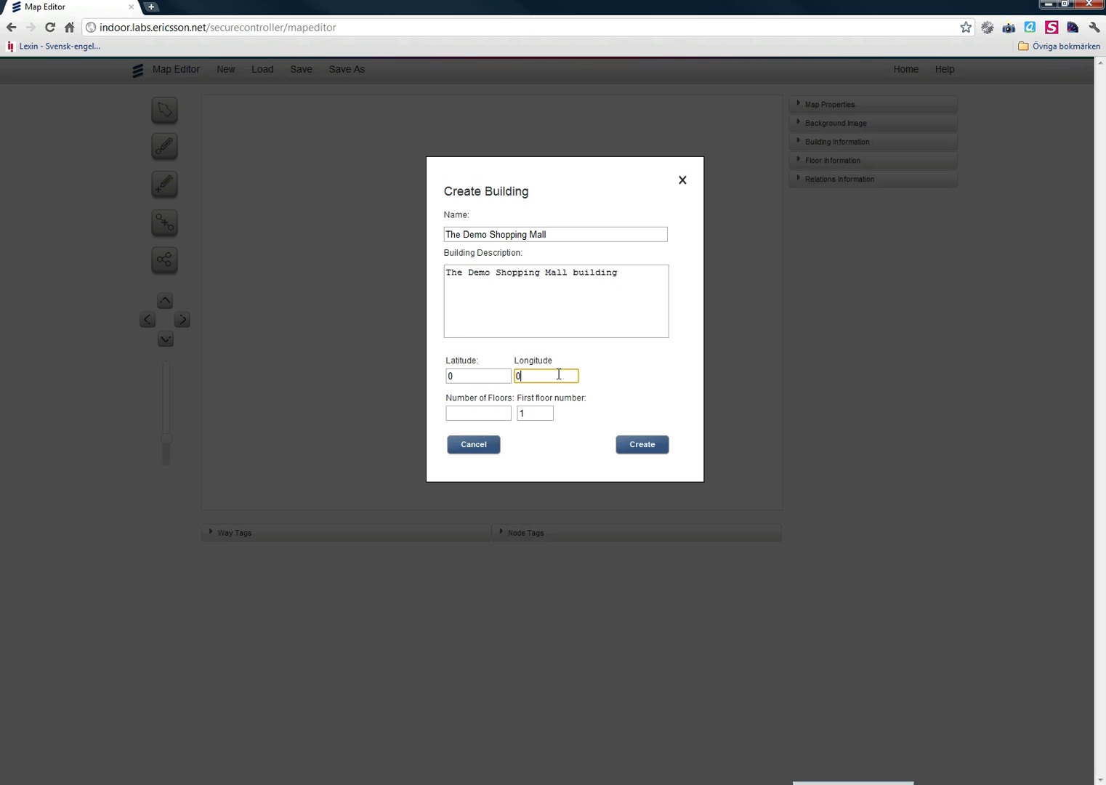
left_click(489, 413)
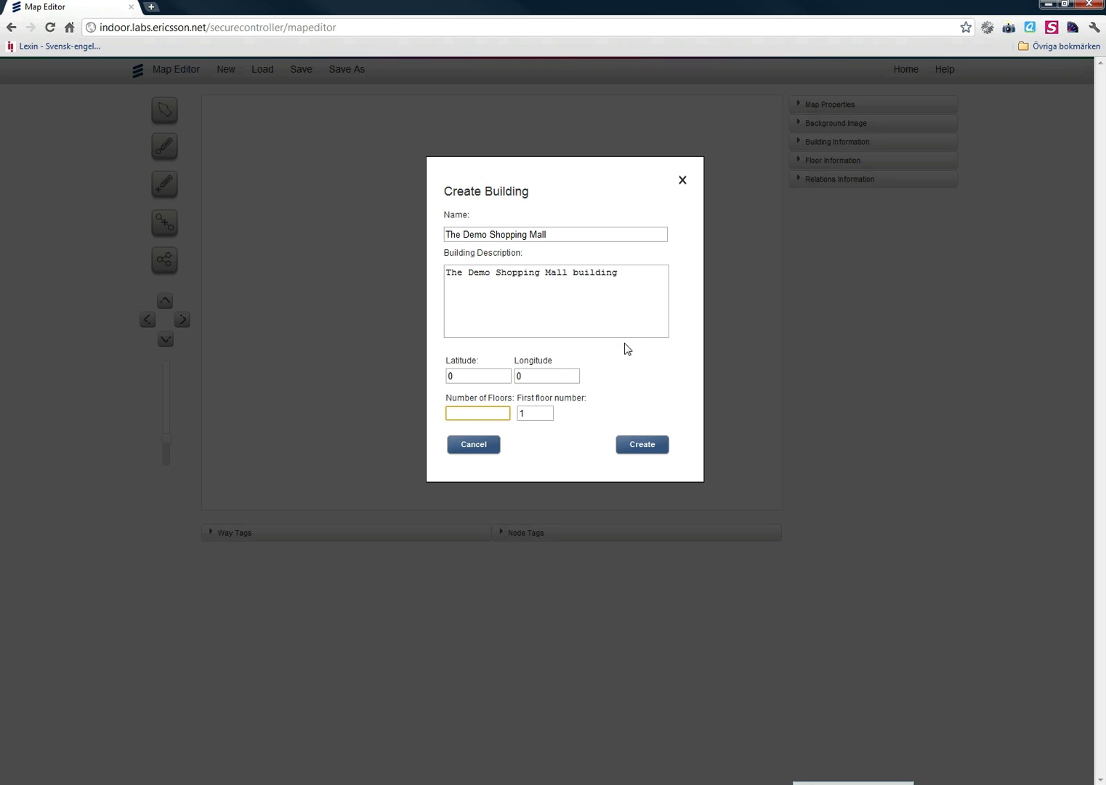
type("2")
left_click(539, 411)
left_click(643, 448)
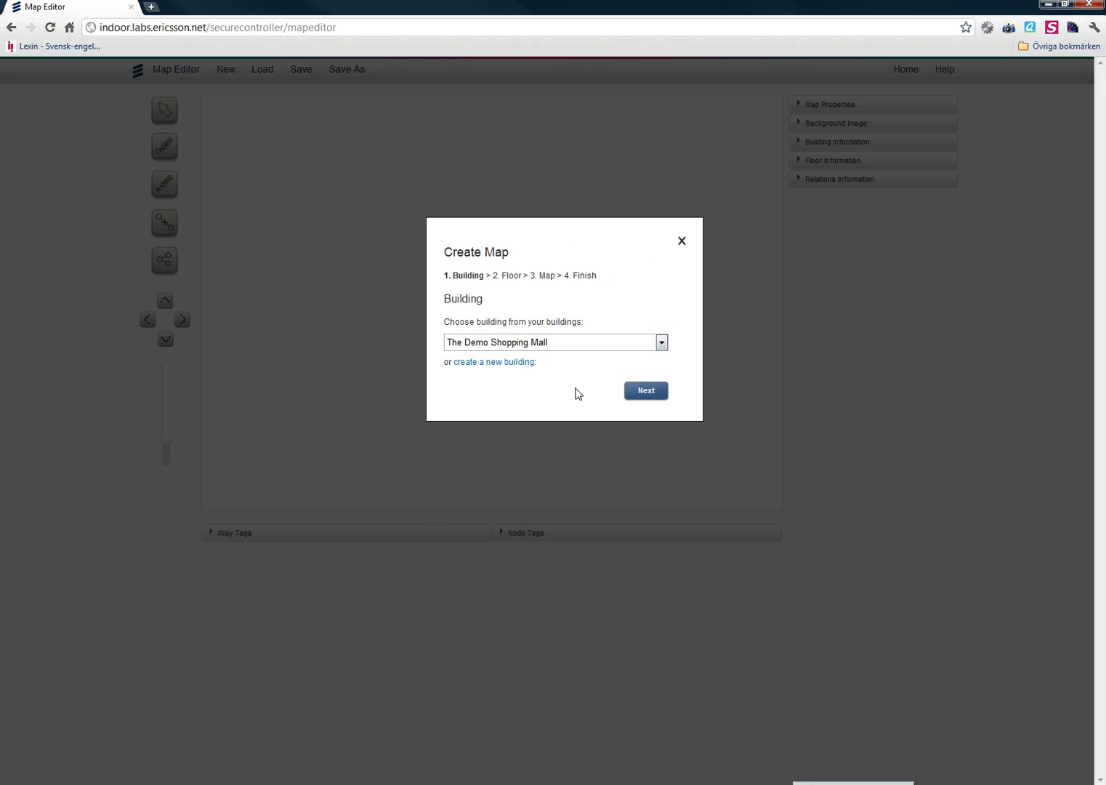
Confirm the mall building and pick '1. Floor 1' for the new map
left_click(644, 393)
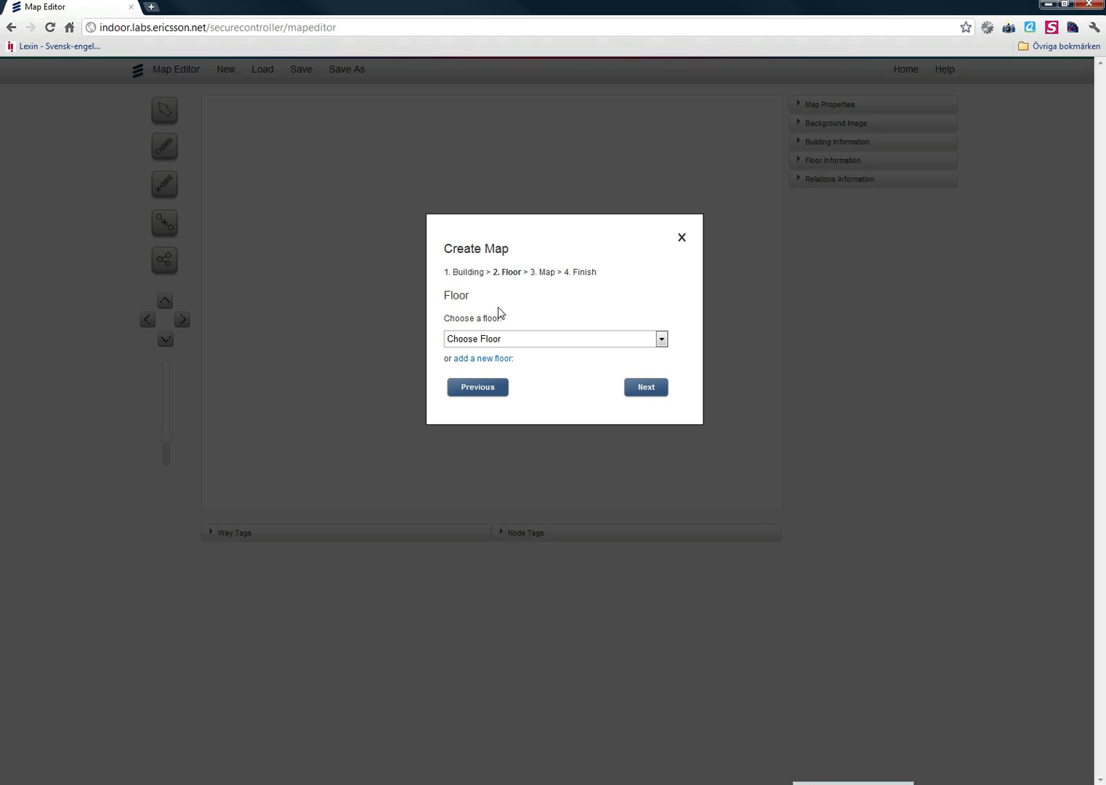
left_click(538, 346)
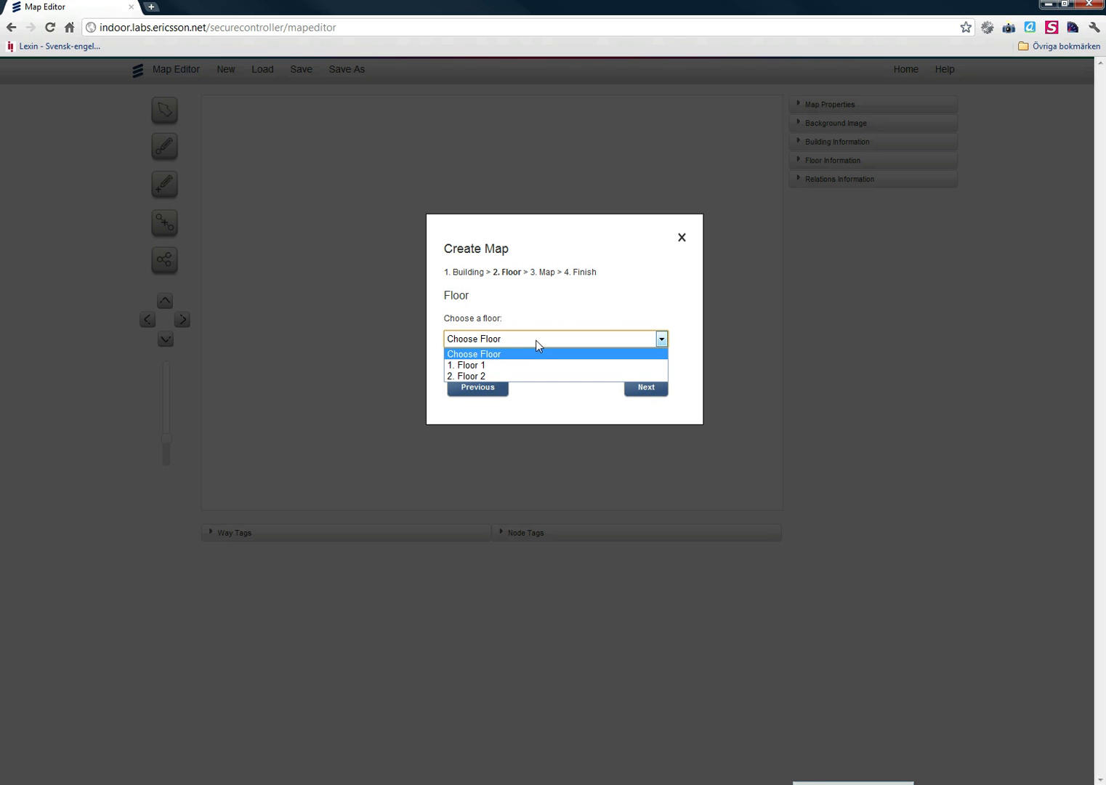
left_click(478, 366)
left_click(647, 387)
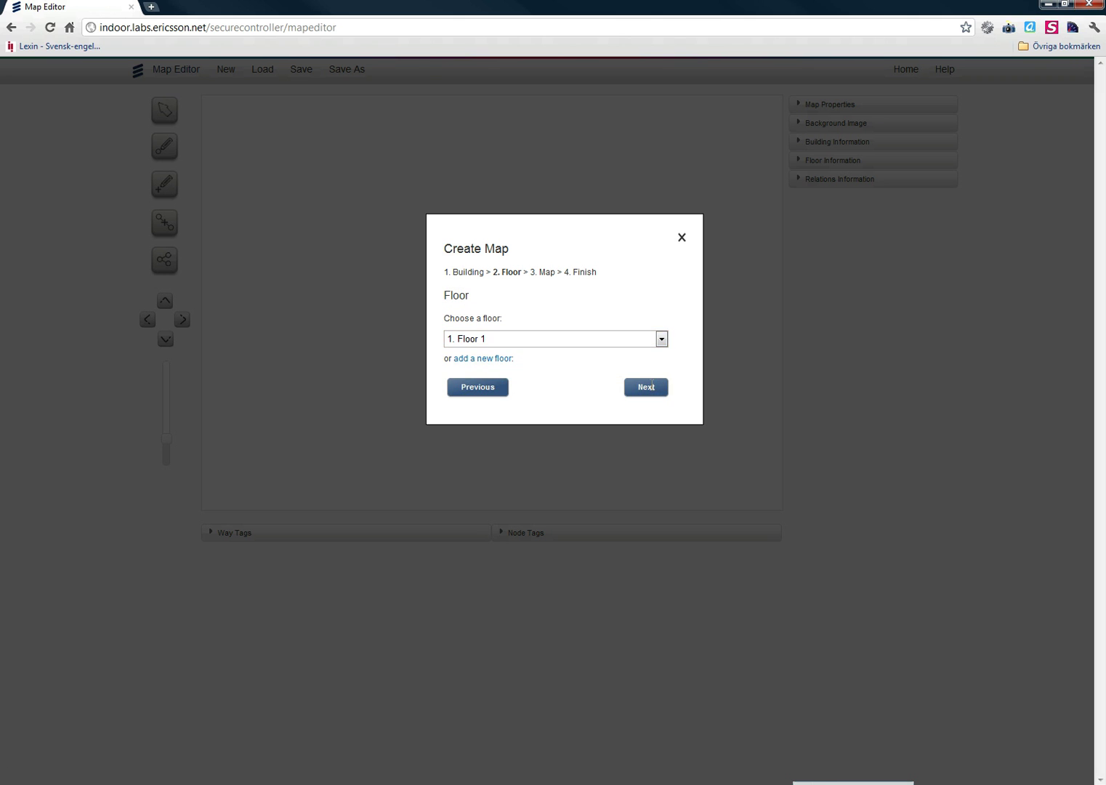
Name the map 'The Demo Shopping Mall Floor one' and finish creating it
left_click(558, 303)
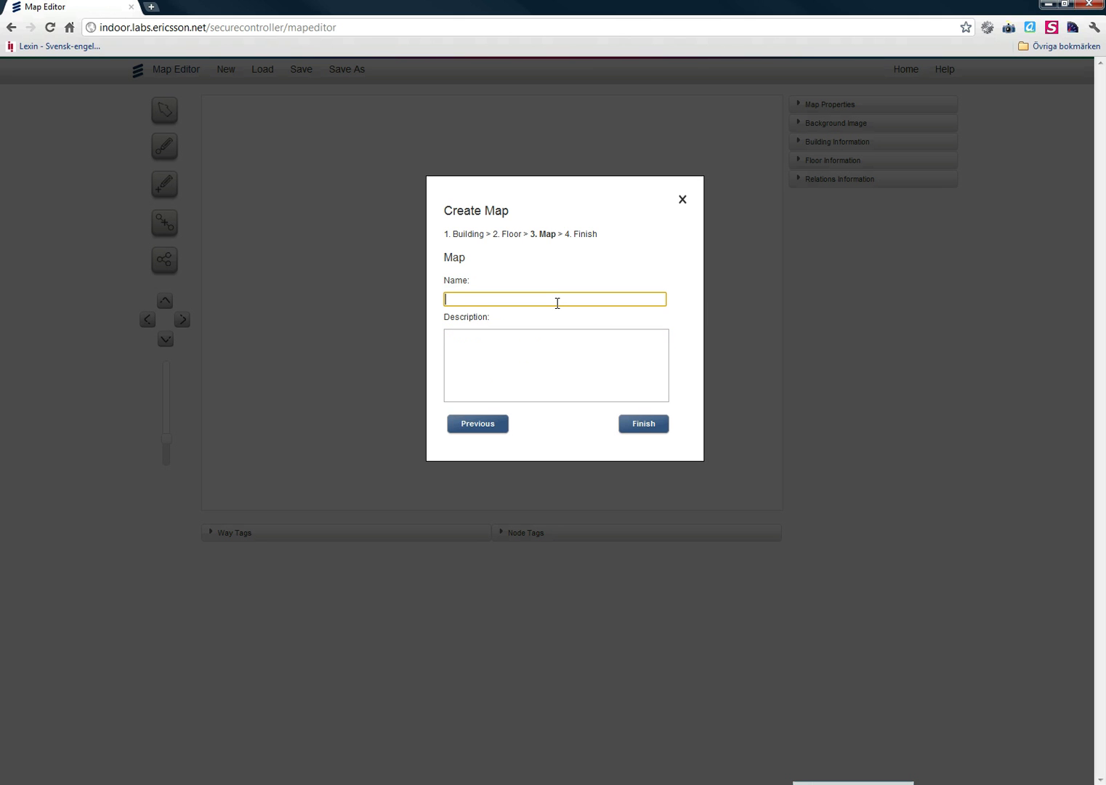
type("The Demo Shopping Mal Floor")
key("Left")
key("Left")
key("Left")
key("Left")
key("Left")
key("BackSpace")
type("l")
key("End")
type("one")
left_click(645, 429)
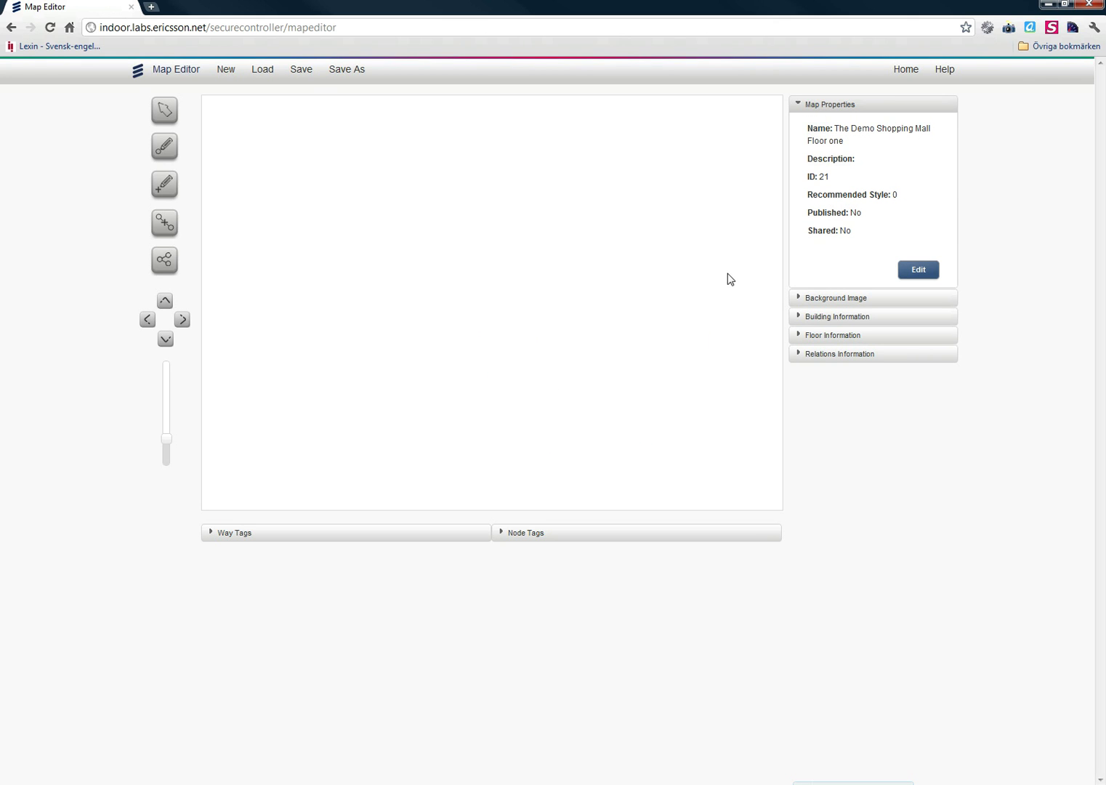
Save the empty Floor one map from the Map Editor menu bar
left_click(310, 81)
Expand the Background Image, Building, Floor and Relations panels, then return to the home page
left_click(908, 296)
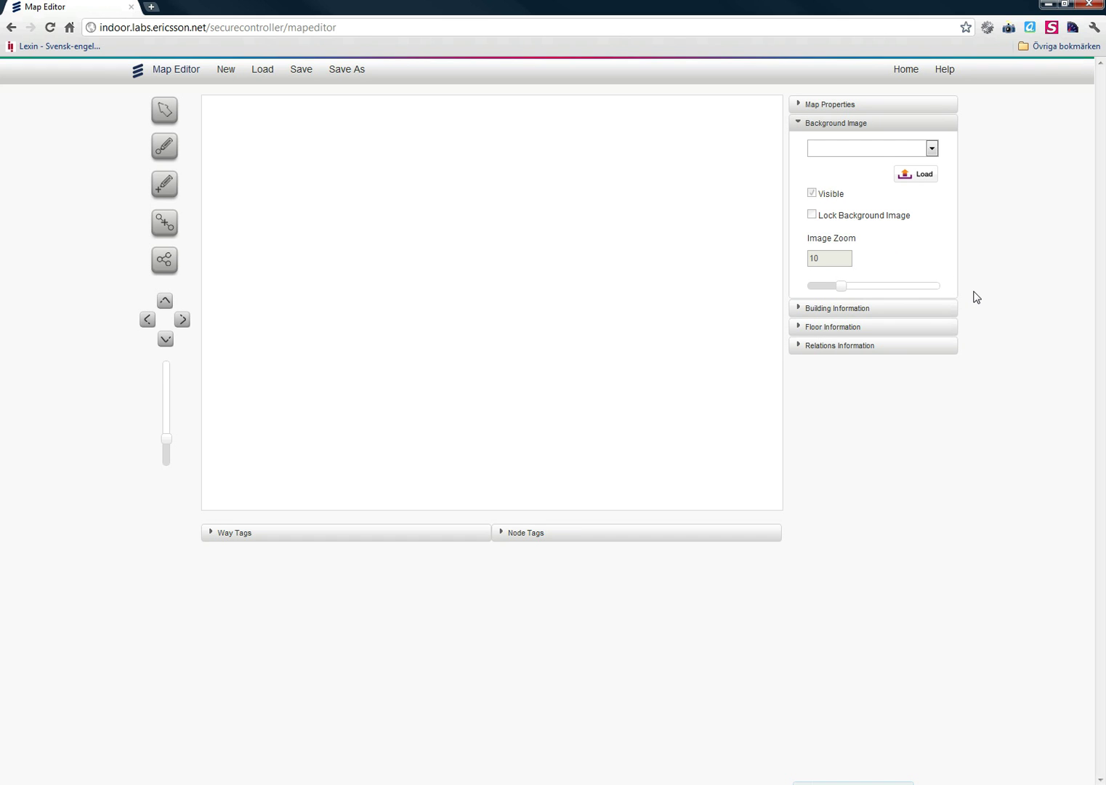
left_click(893, 310)
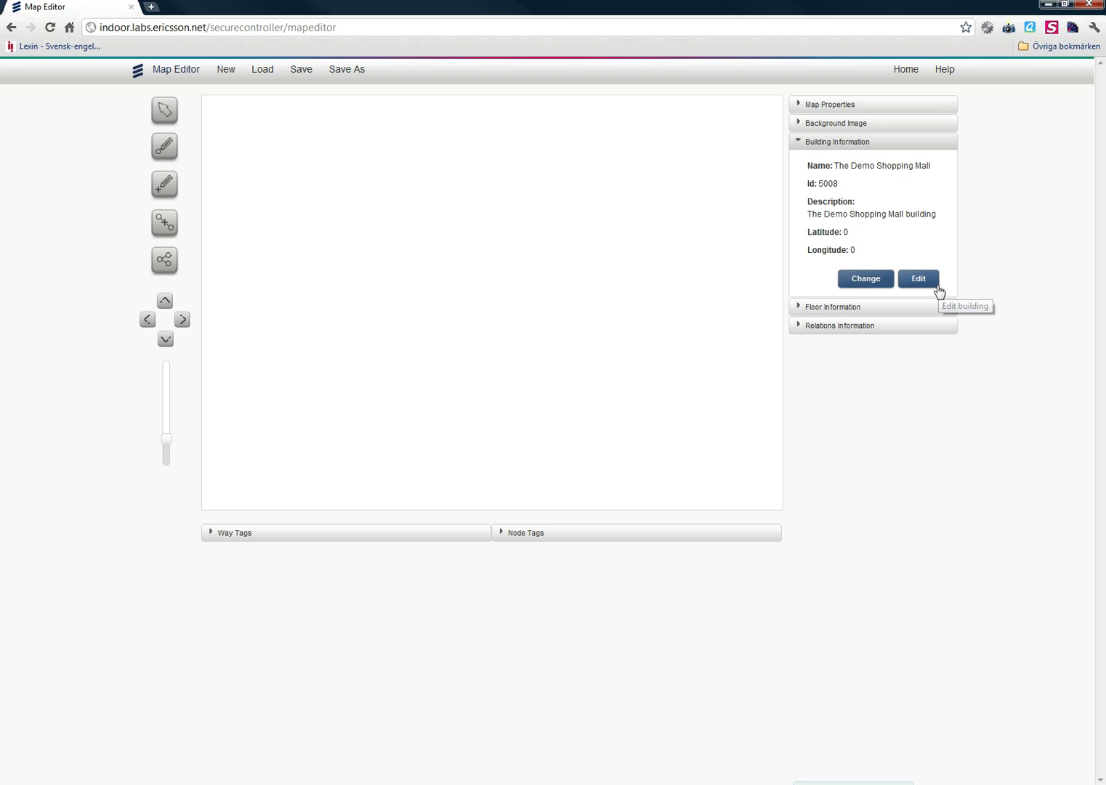
left_click(906, 309)
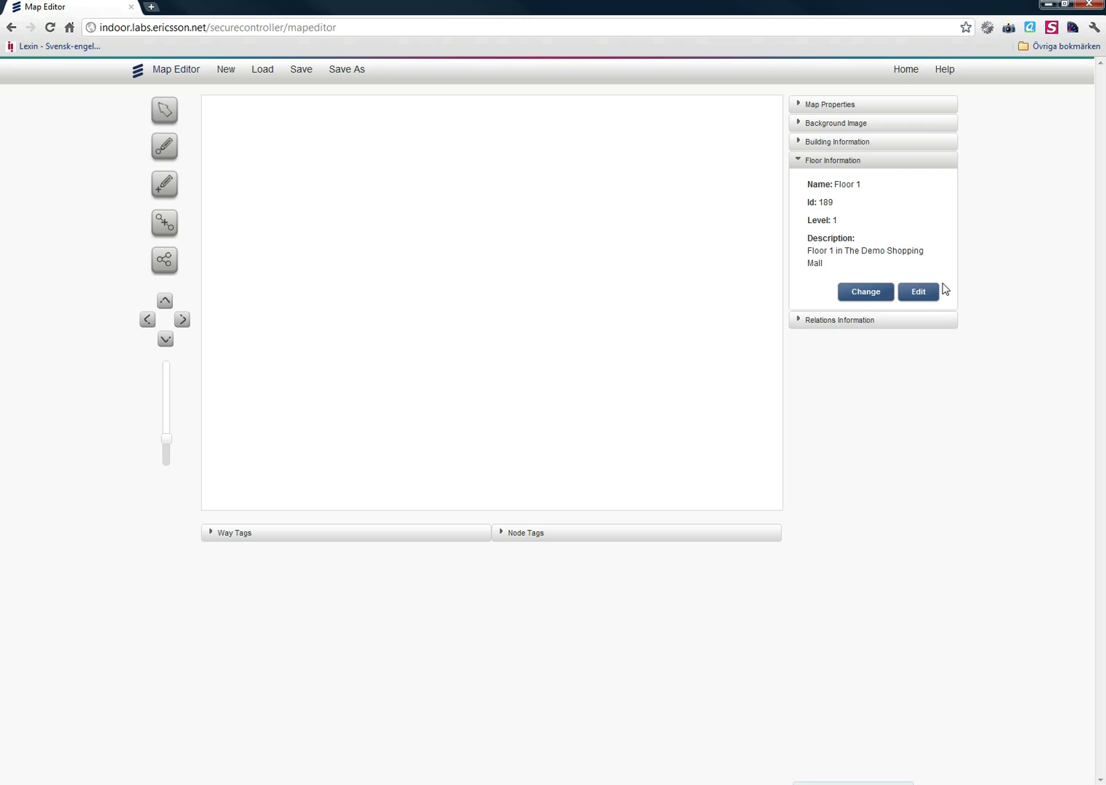
left_click(923, 324)
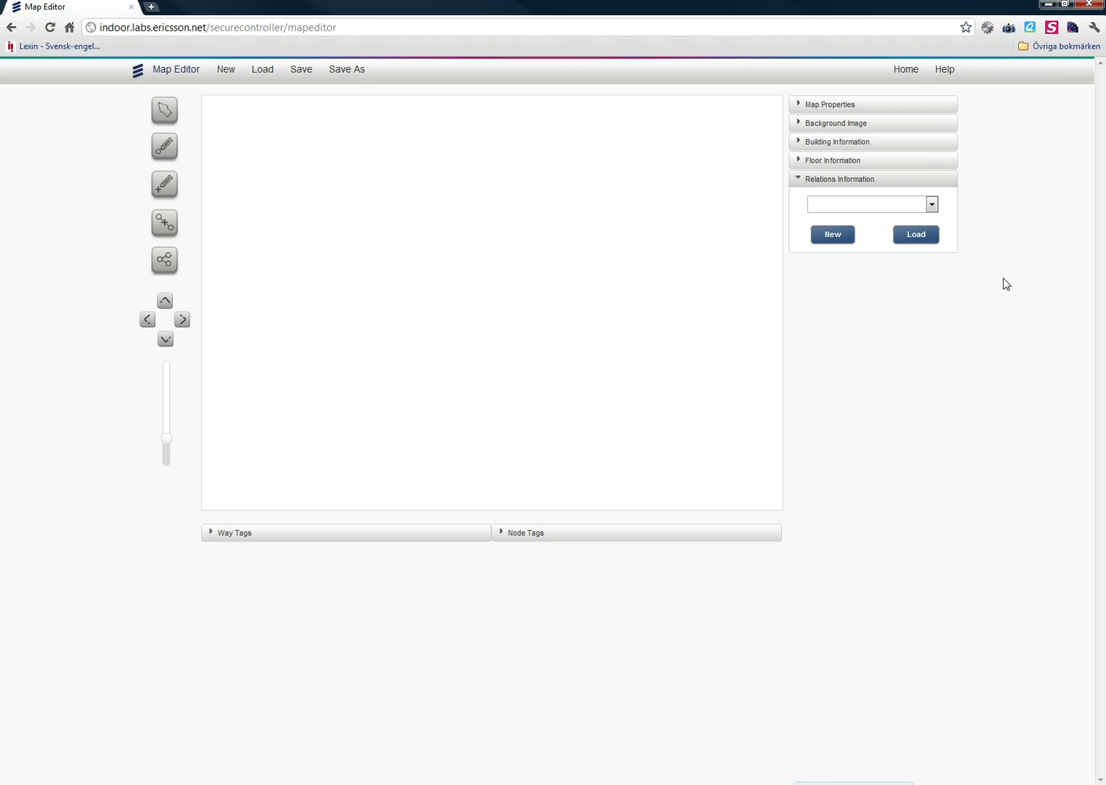
left_click(865, 180)
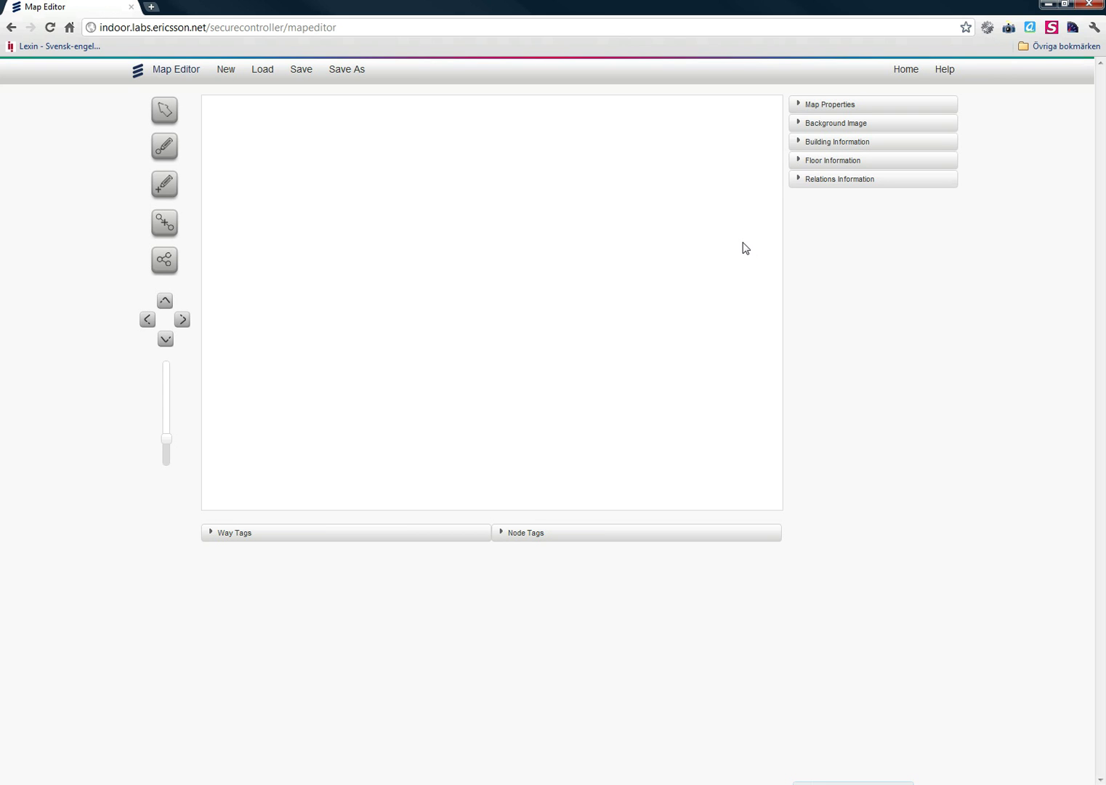
left_click(902, 70)
In File Manager, start a map image upload and choose the mall's Floor 1 PNG
left_click(615, 124)
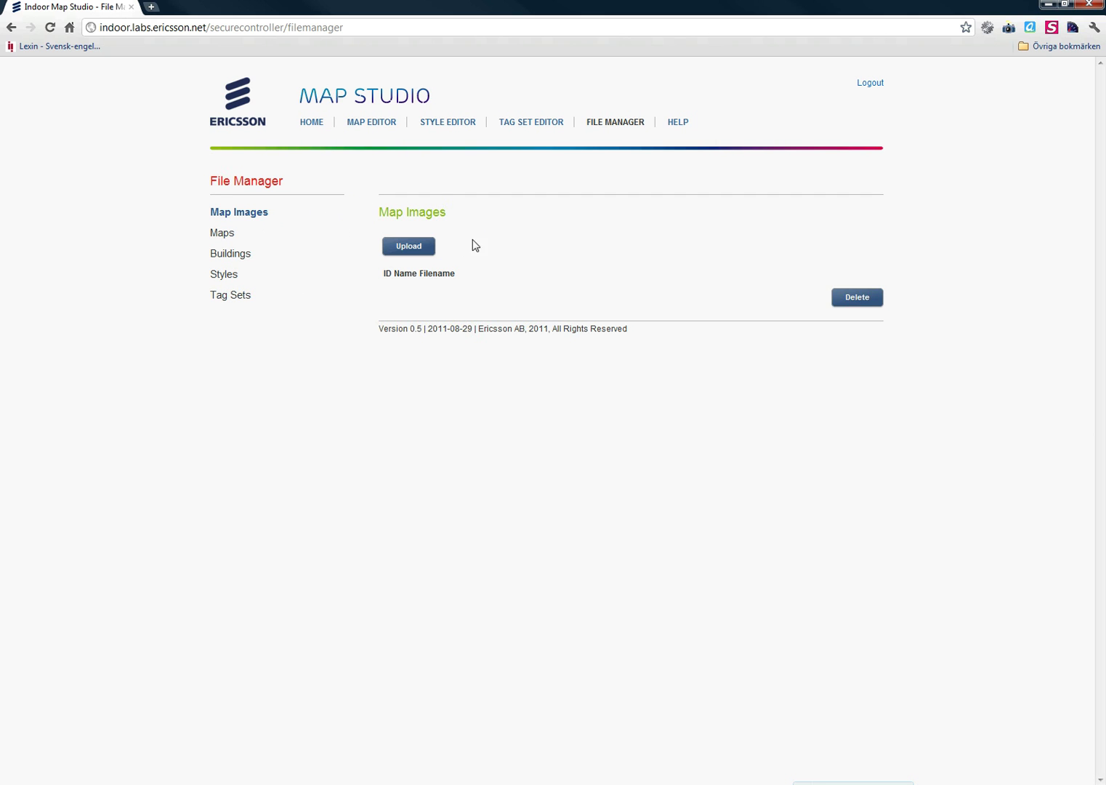
left_click(420, 249)
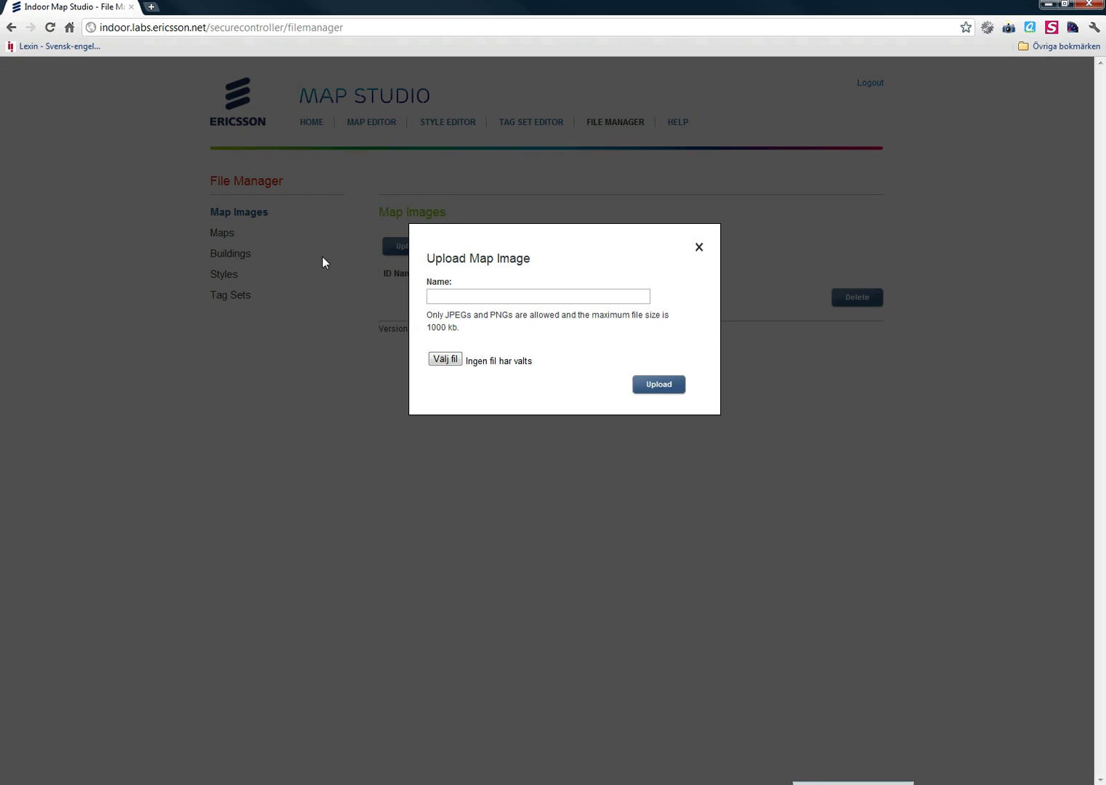
left_click(498, 298)
left_click(448, 363)
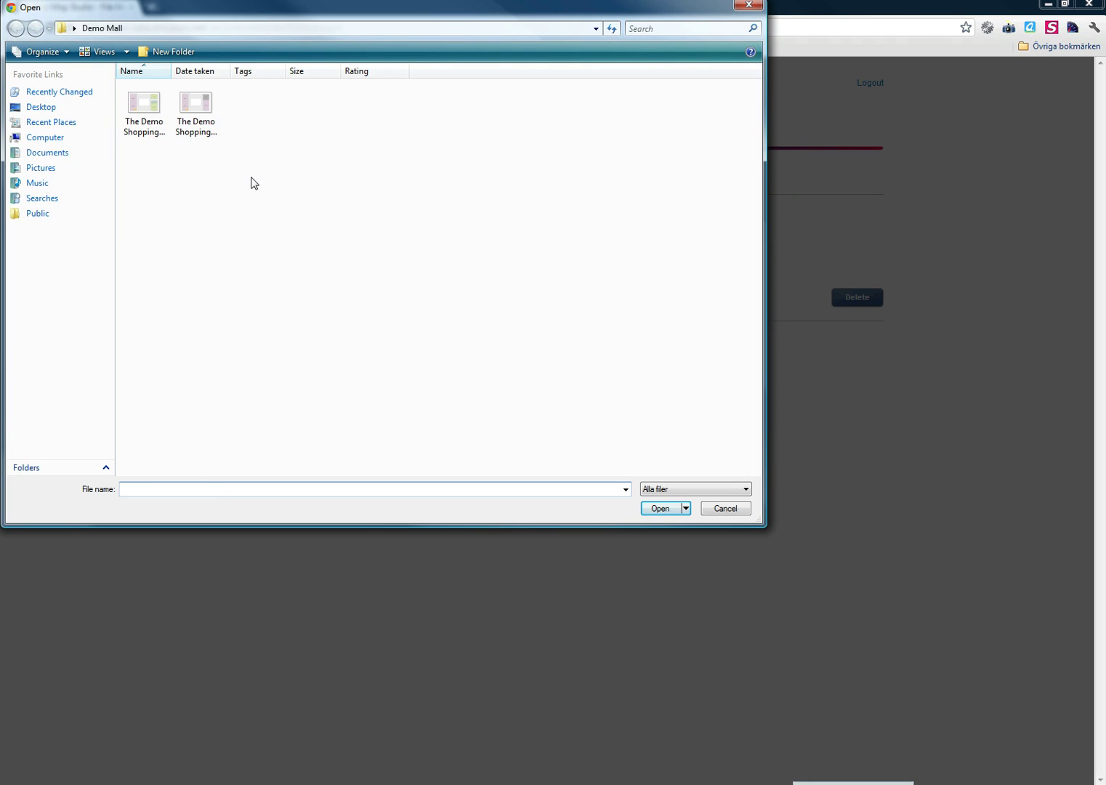
left_click(162, 140)
left_click(661, 509)
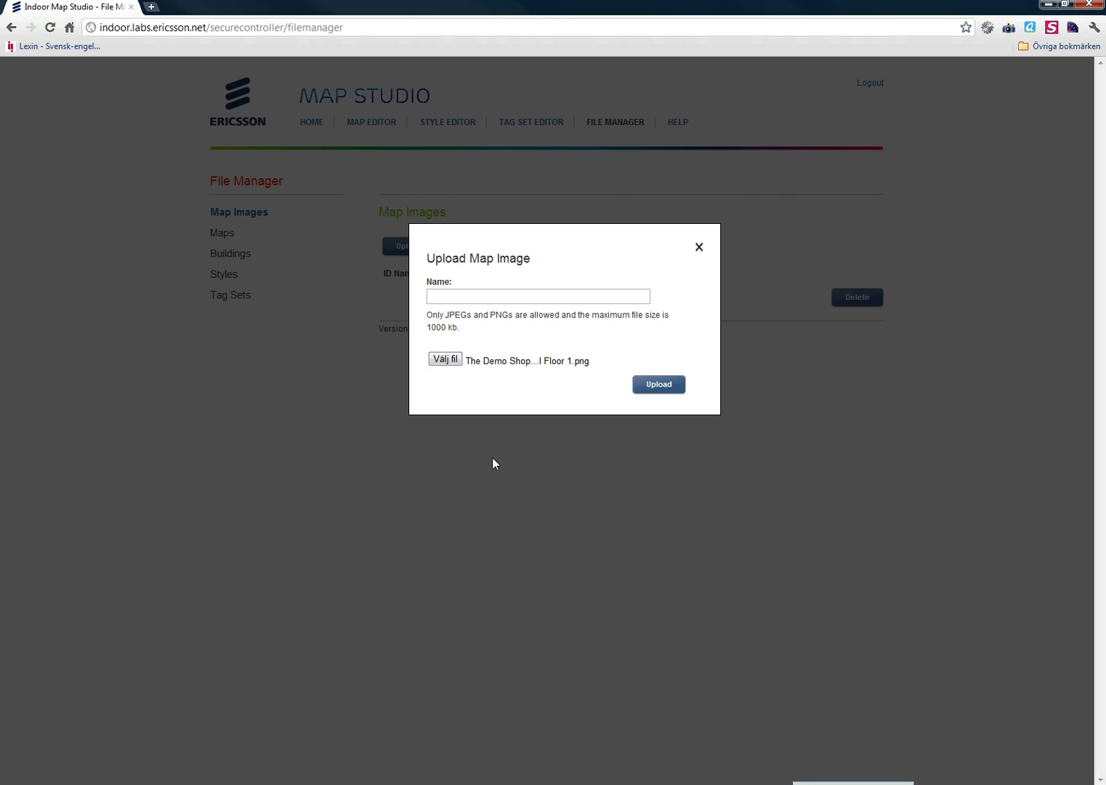
Name the image 'The Demo Shopping Mall floor one' and upload it
left_click(485, 296)
type("Th")
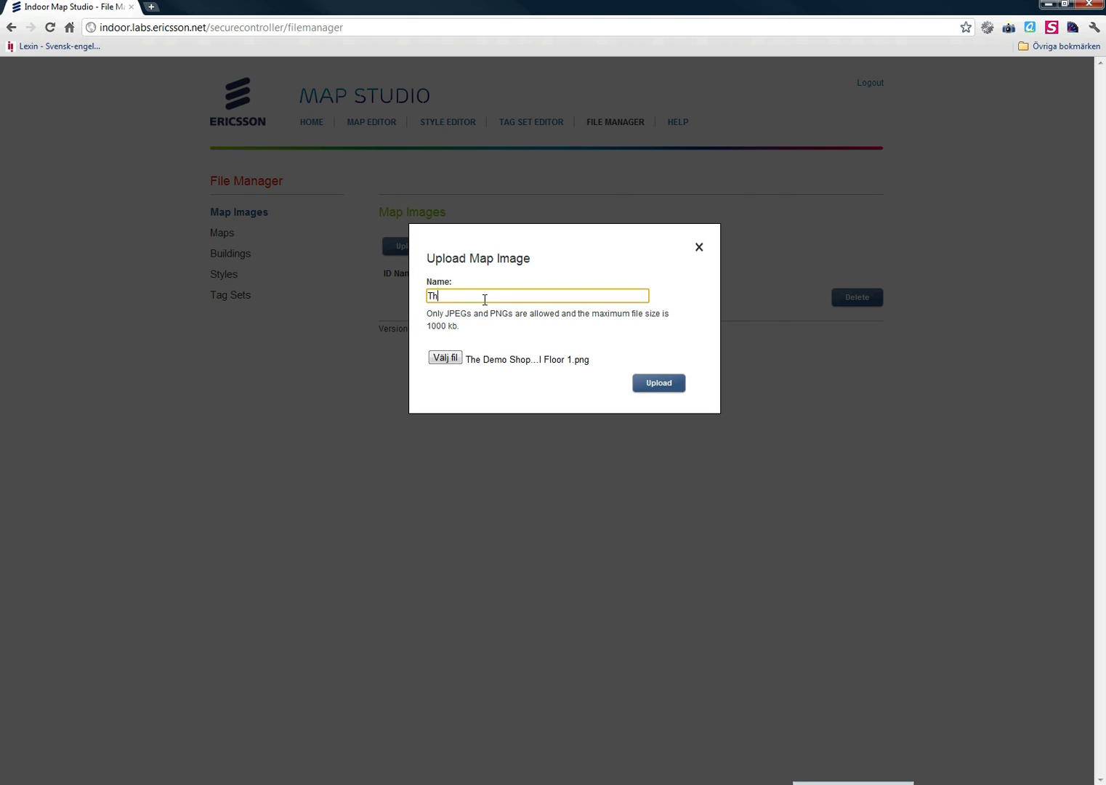
type("e Demo Shopping Mall floor one")
left_click(658, 383)
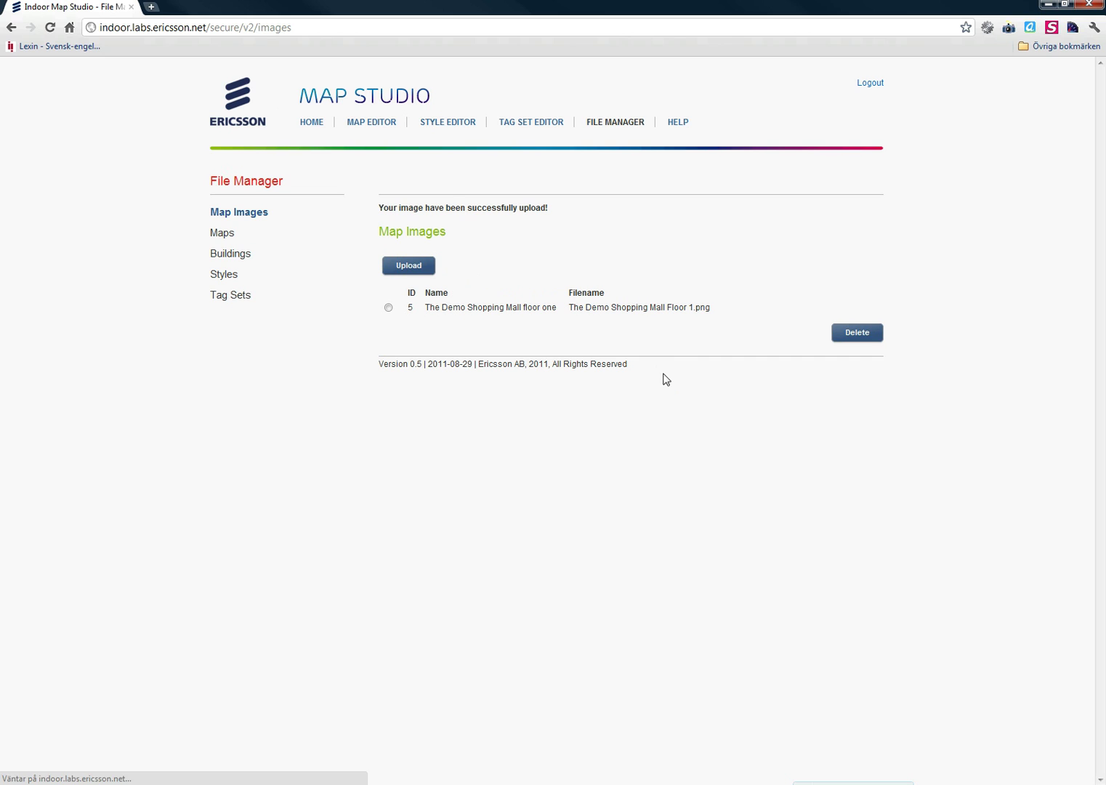
left_click_drag(383, 210, 564, 205)
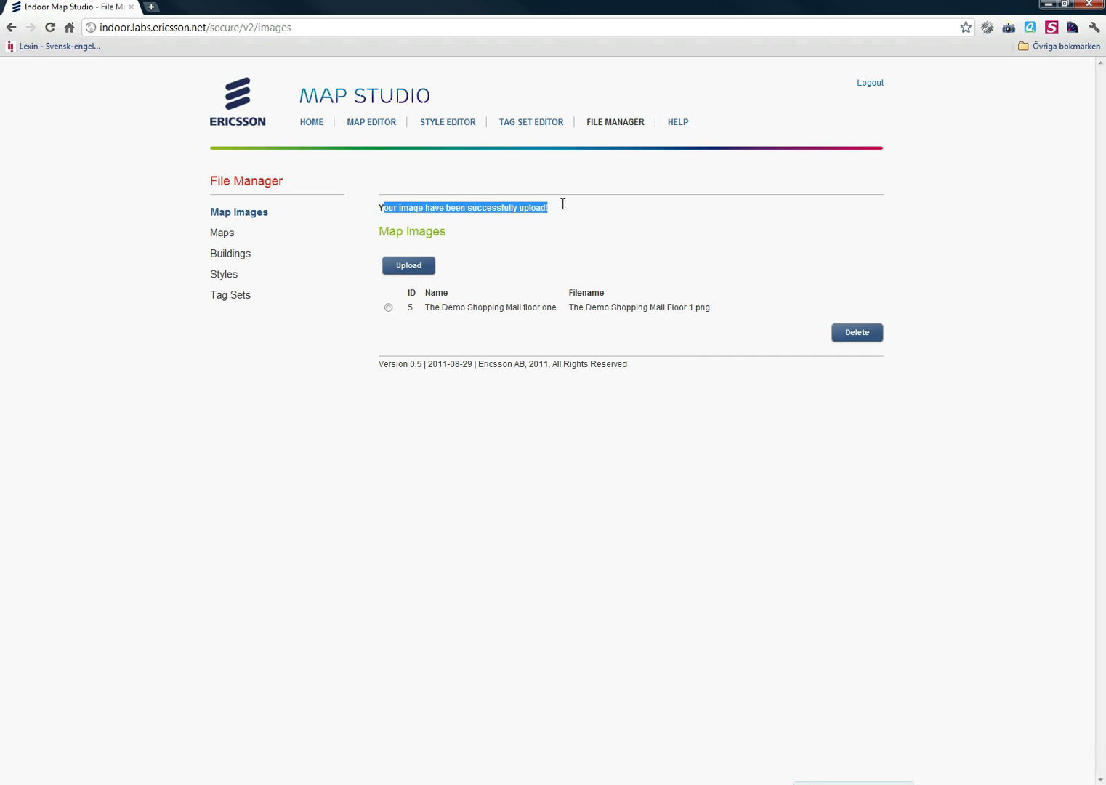
left_click(574, 212)
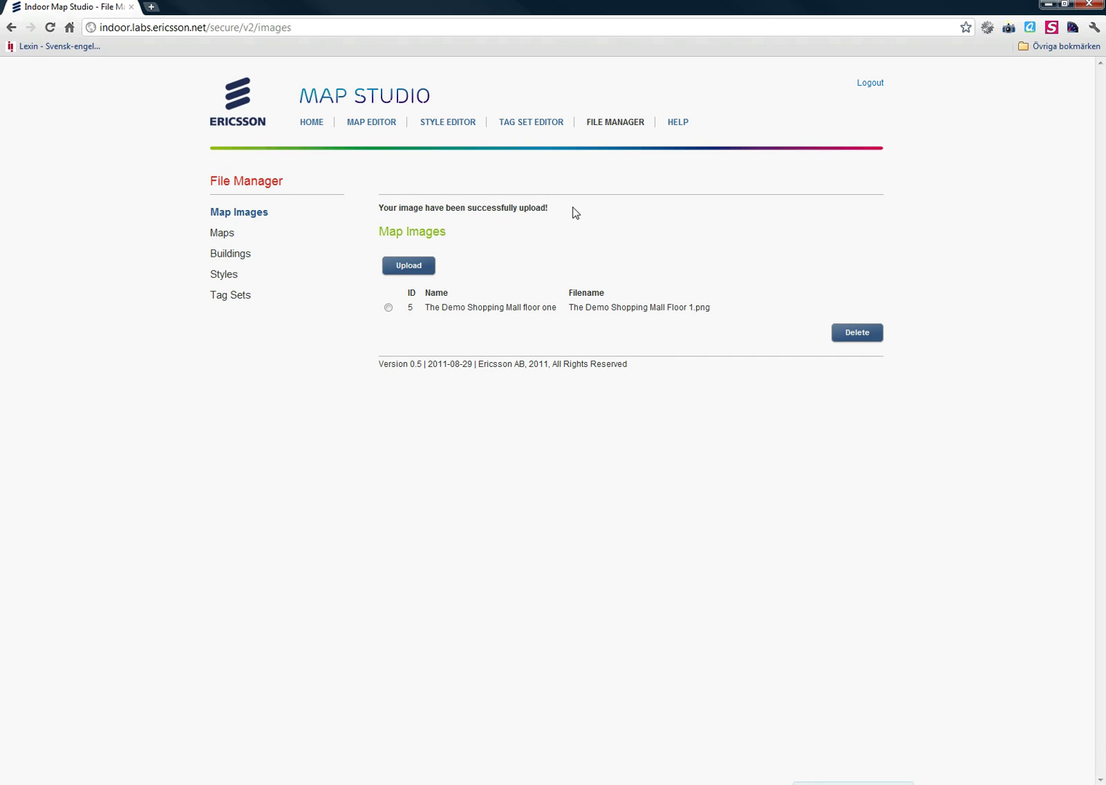
Reopen The Demo Shopping Mall Floor one map and load the floor plan as its background
left_click(378, 129)
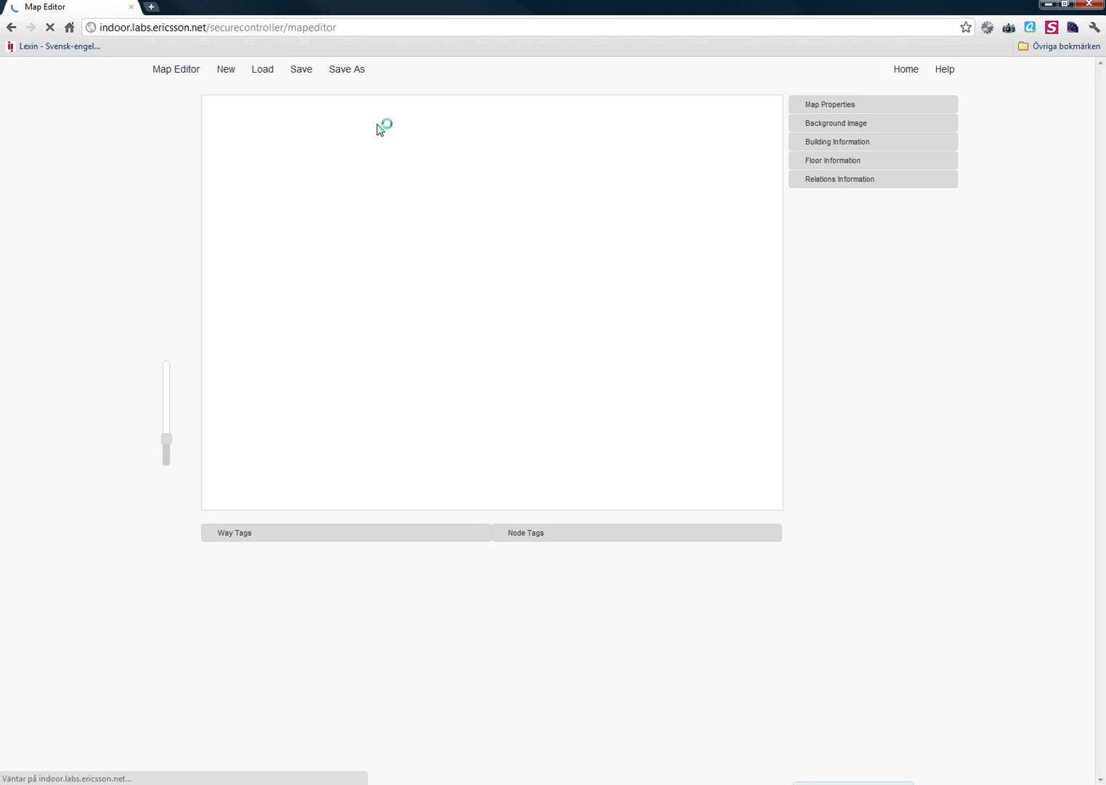
left_click(263, 71)
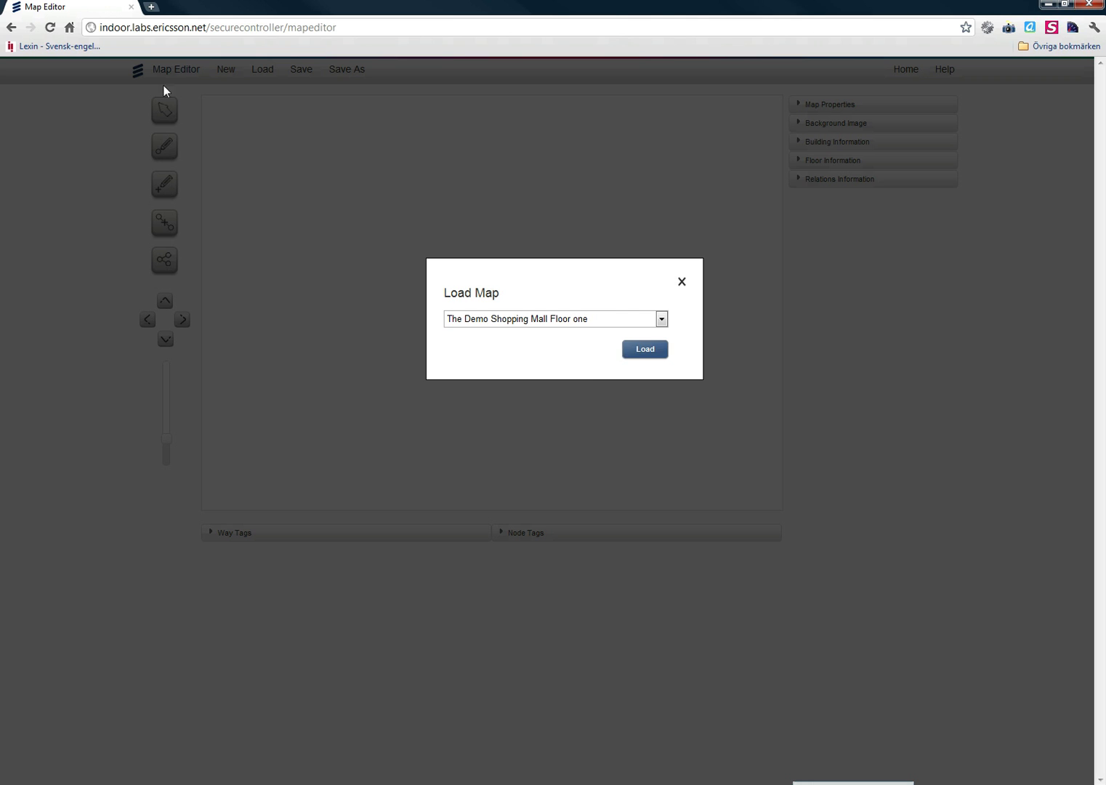
left_click(647, 350)
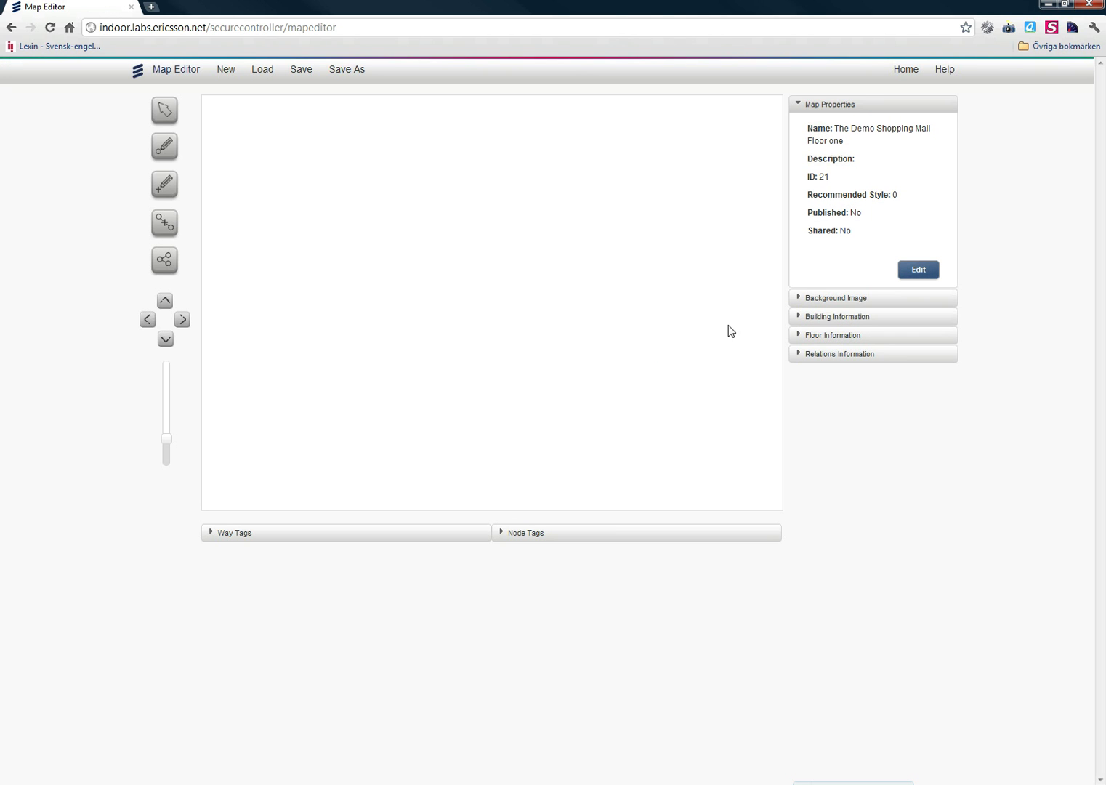
left_click(813, 299)
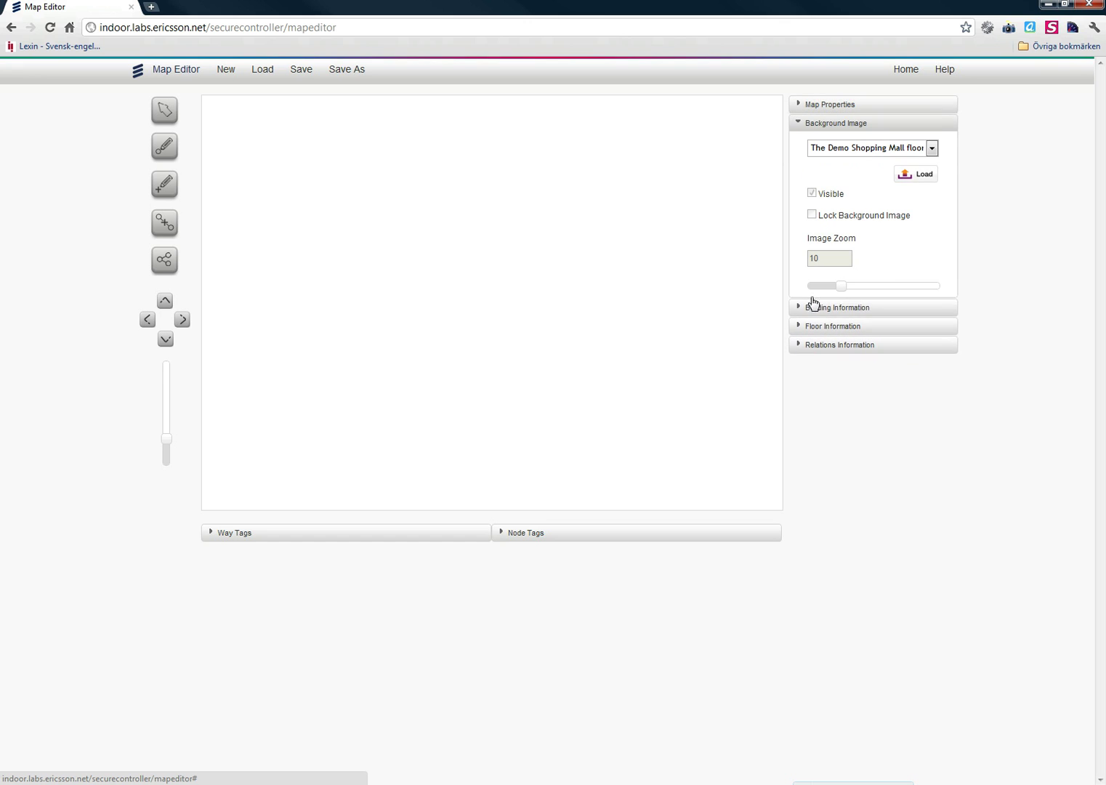
left_click(922, 176)
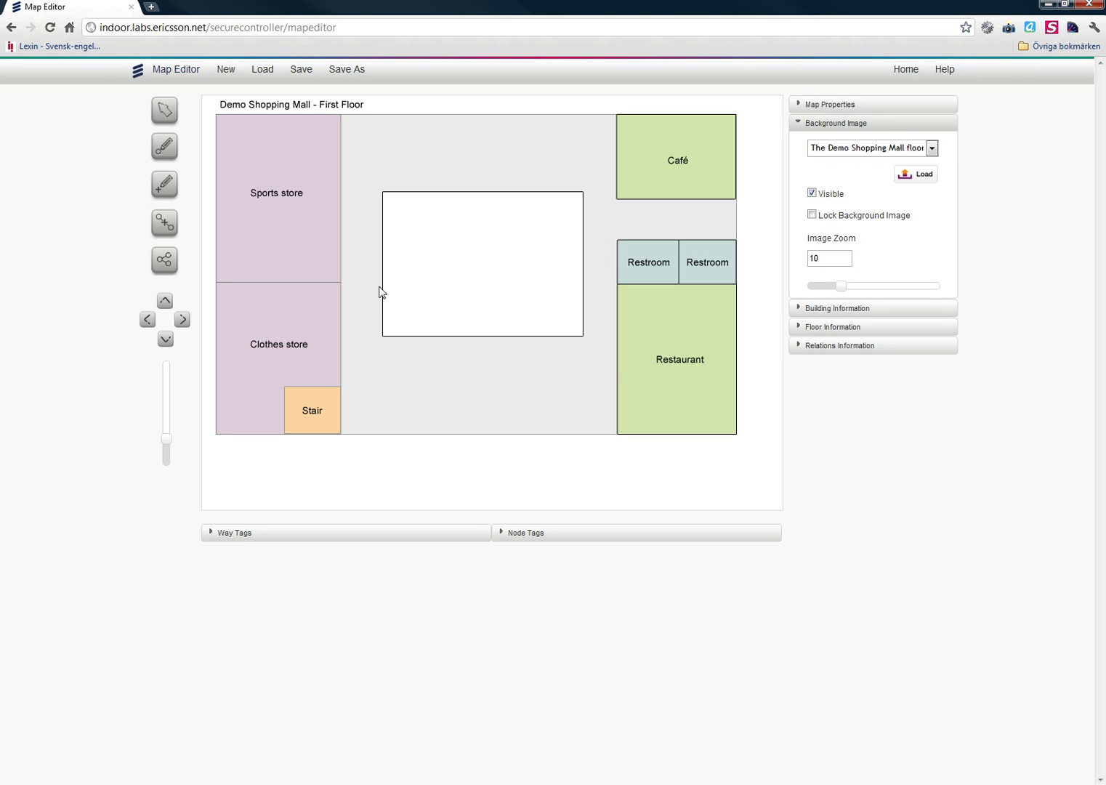
Trace the mall's outer wall as a closed four-corner way
left_click(167, 191)
left_click(216, 115)
left_click(736, 115)
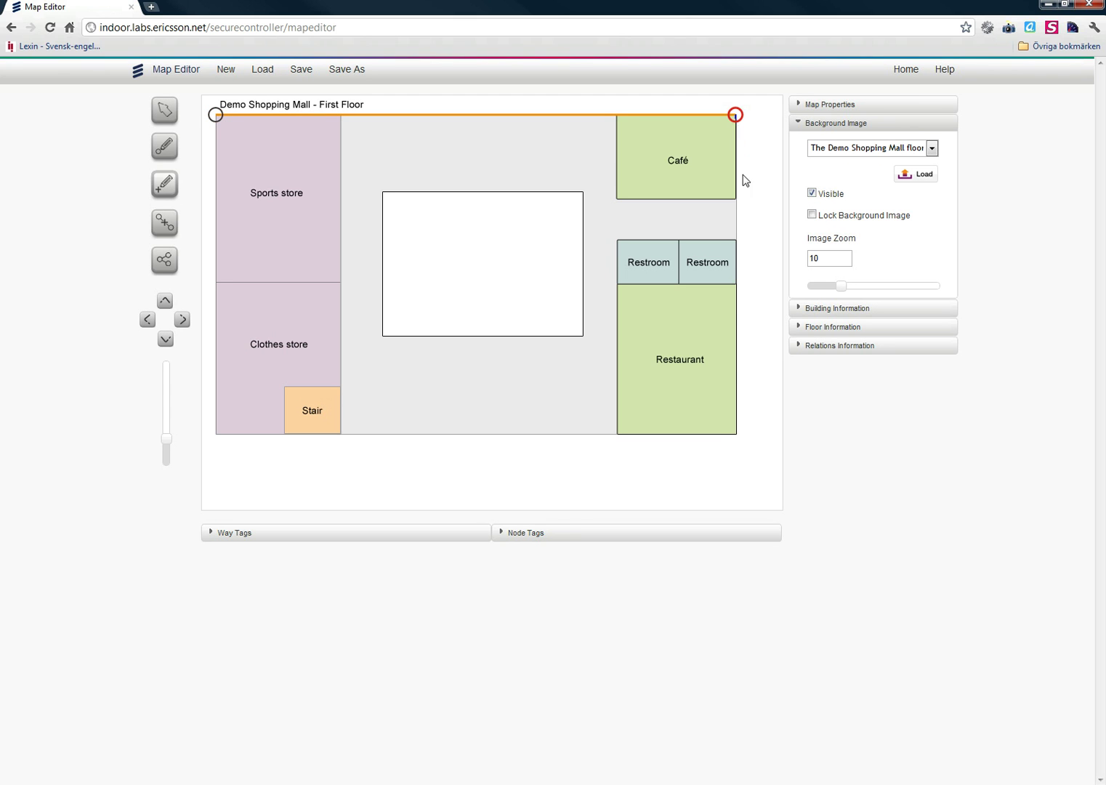
left_click(737, 434)
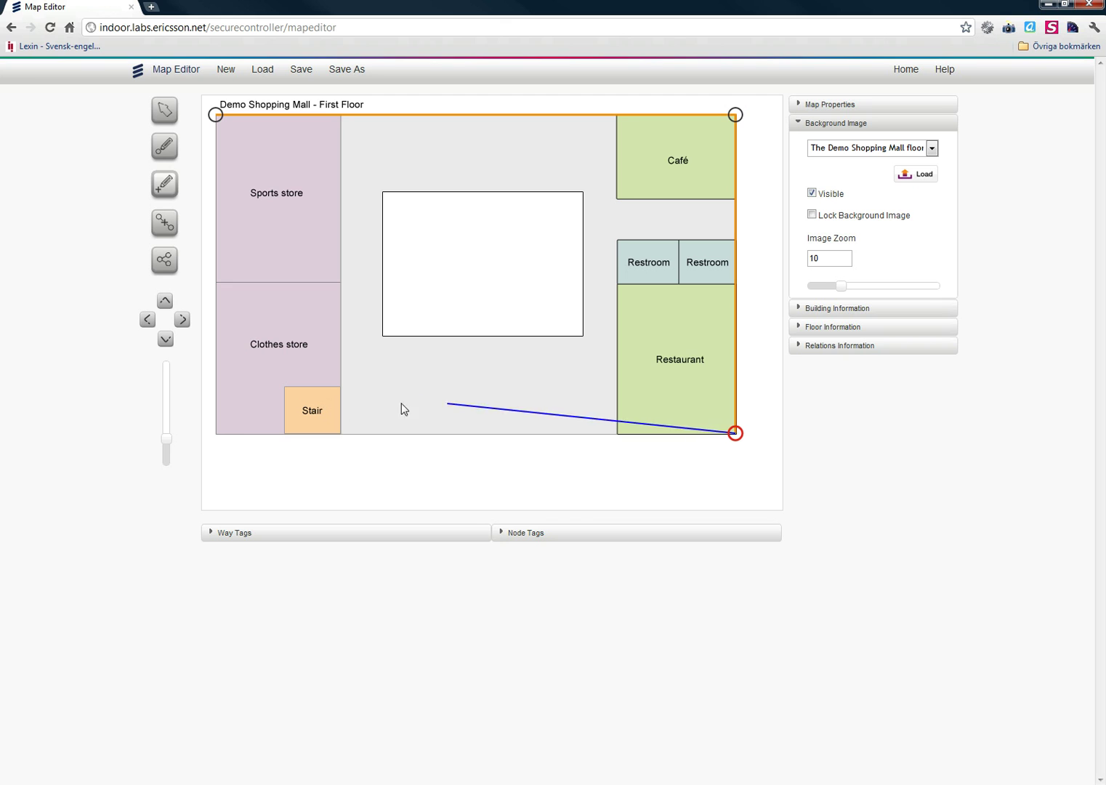
left_click(215, 434)
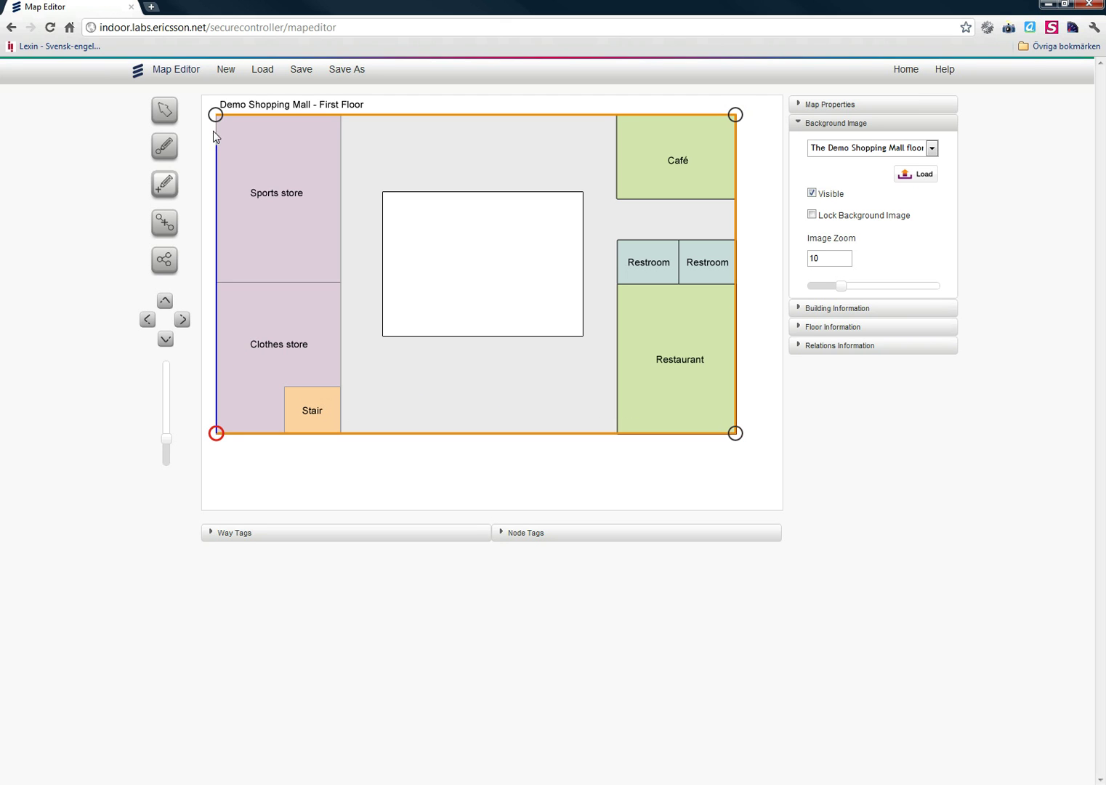
left_click(215, 114)
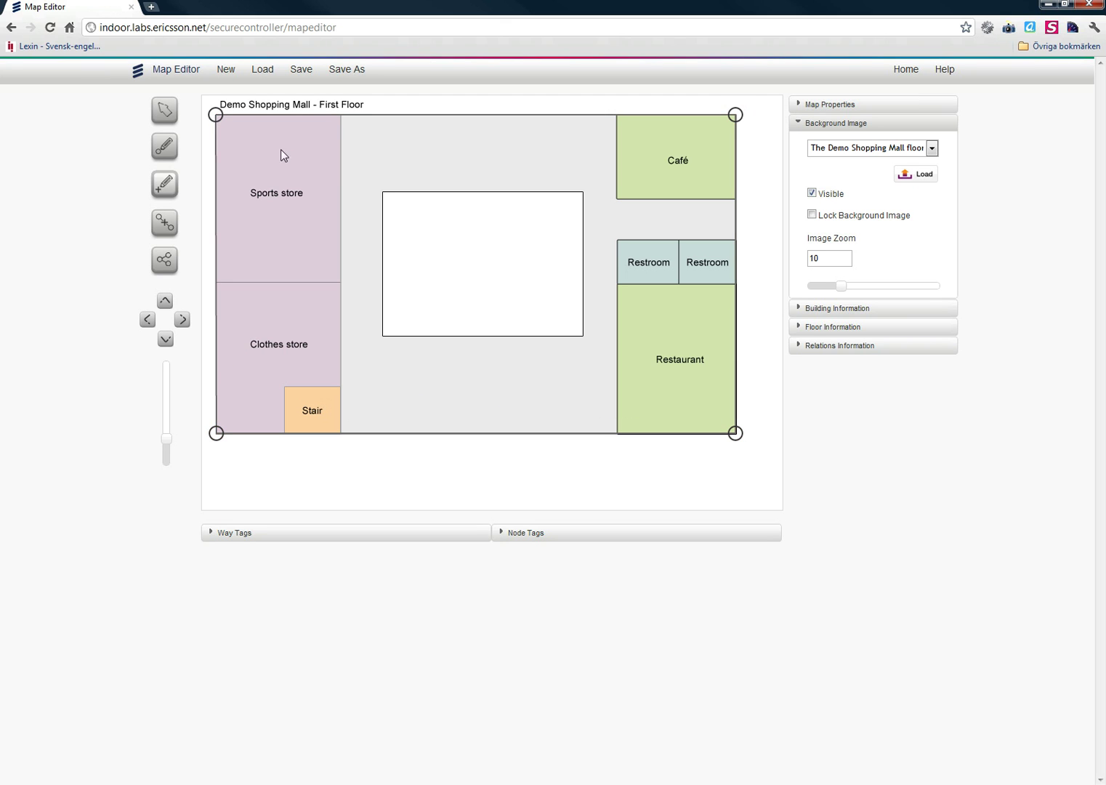
Trace the Sports store outline in the top-left corner
left_click(216, 116)
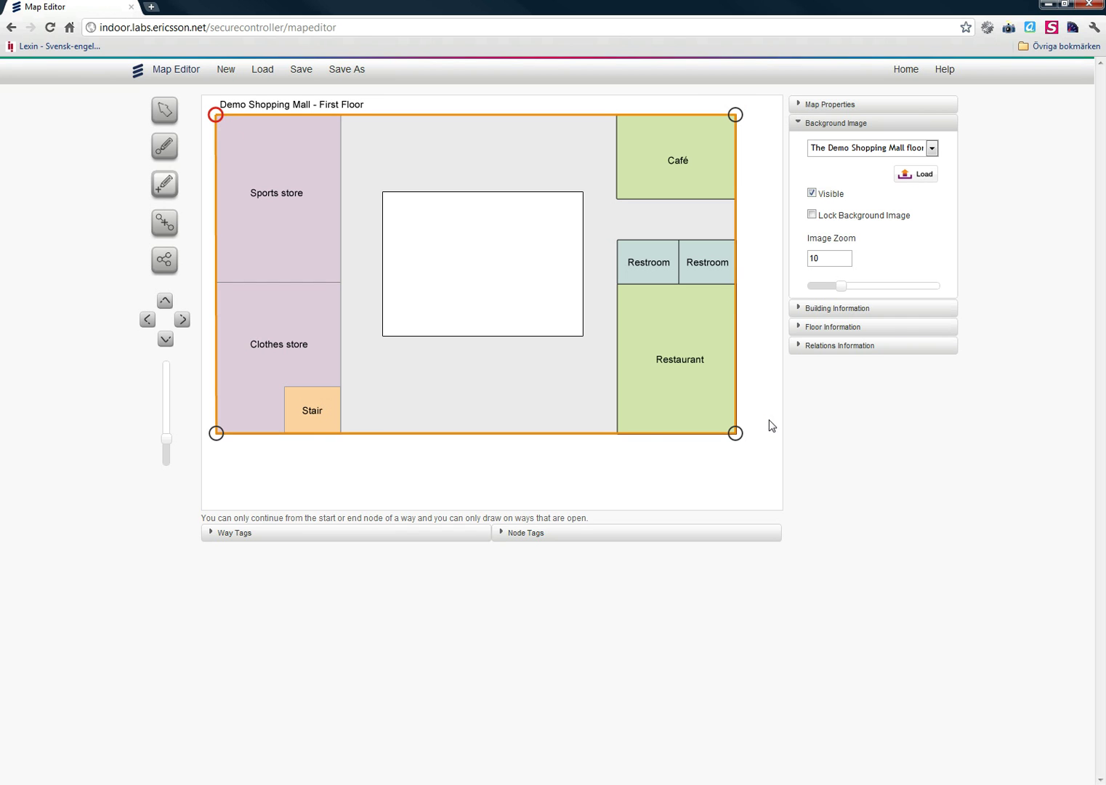
left_click(341, 114)
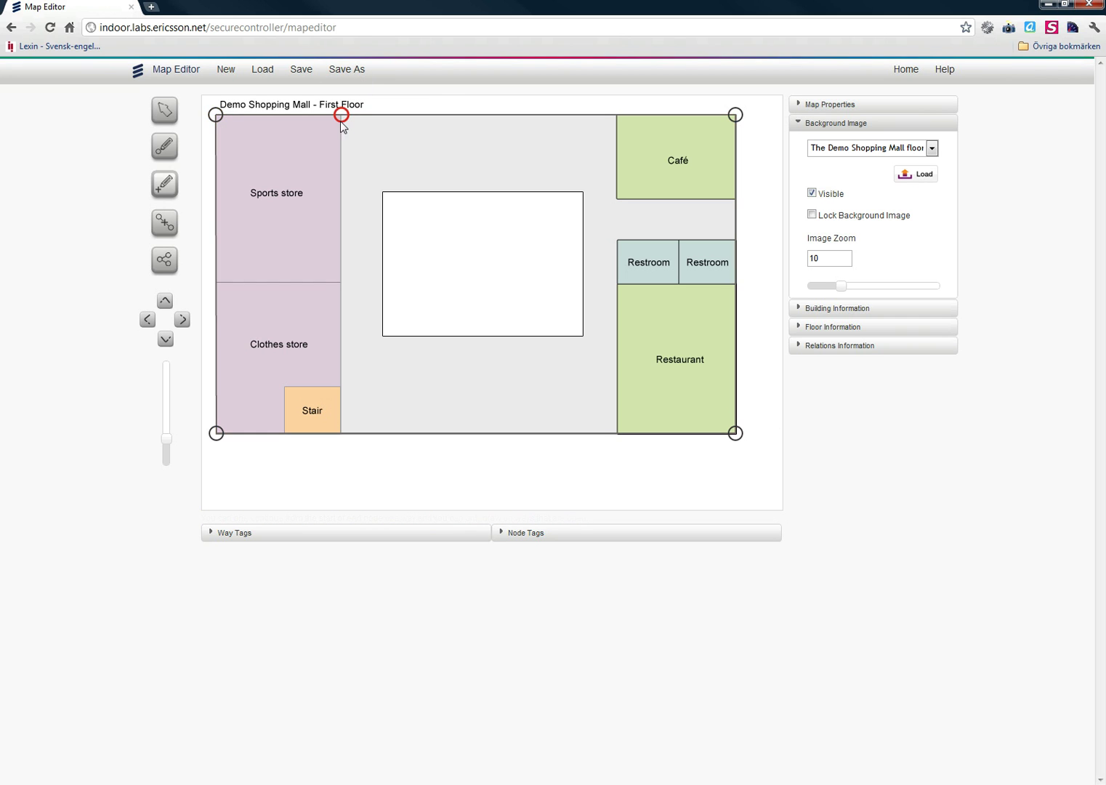
left_click(342, 282)
left_click(216, 282)
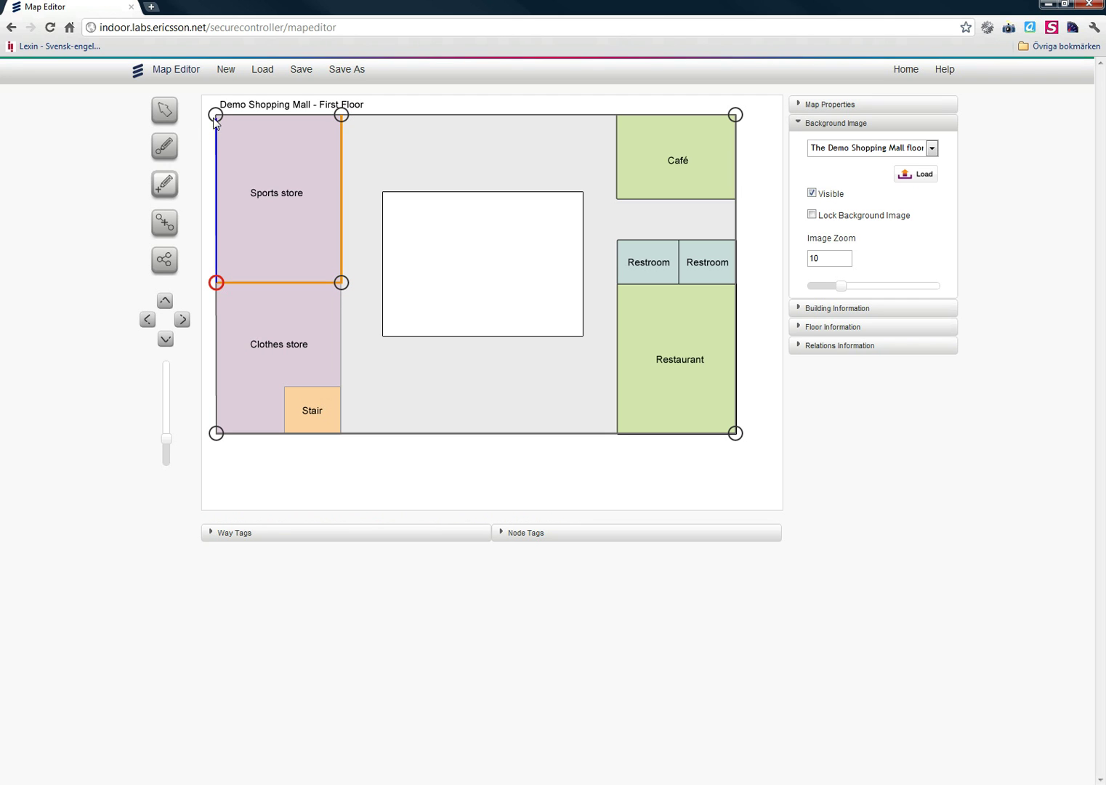
left_click(216, 114)
left_click(341, 115)
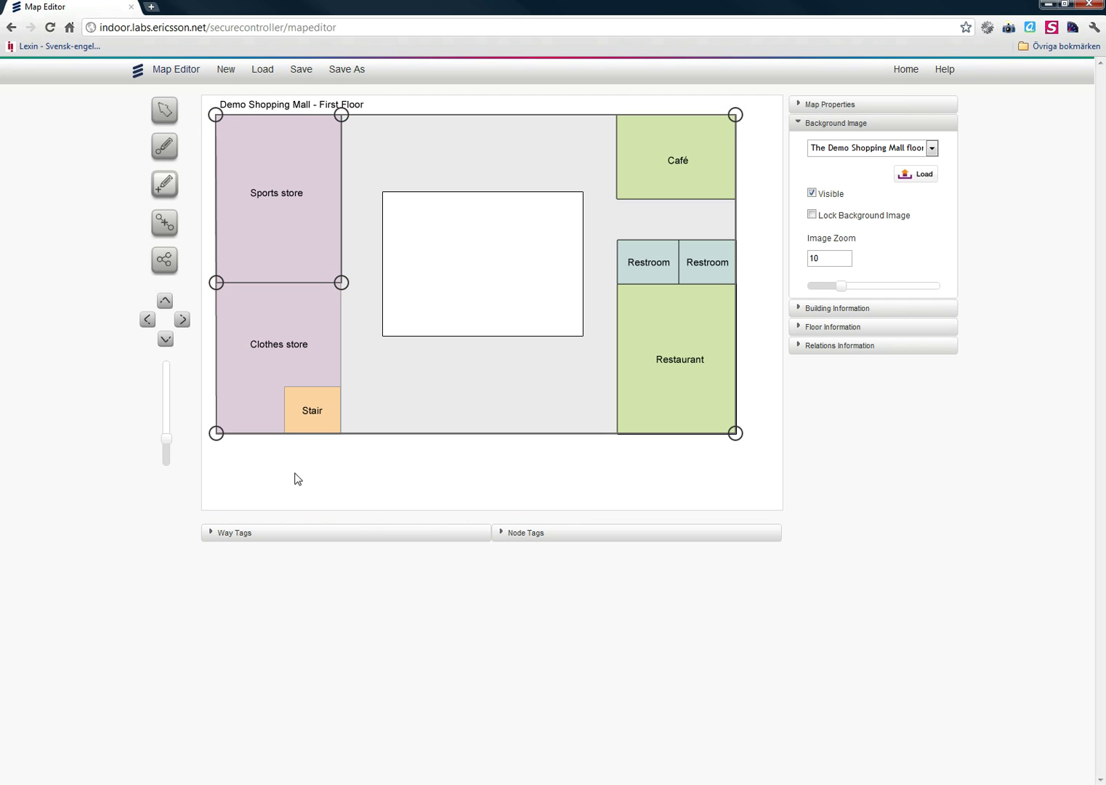
Trace the Clothes store and the Stair outlines in the bottom-left area
left_click(341, 434)
left_click(216, 433)
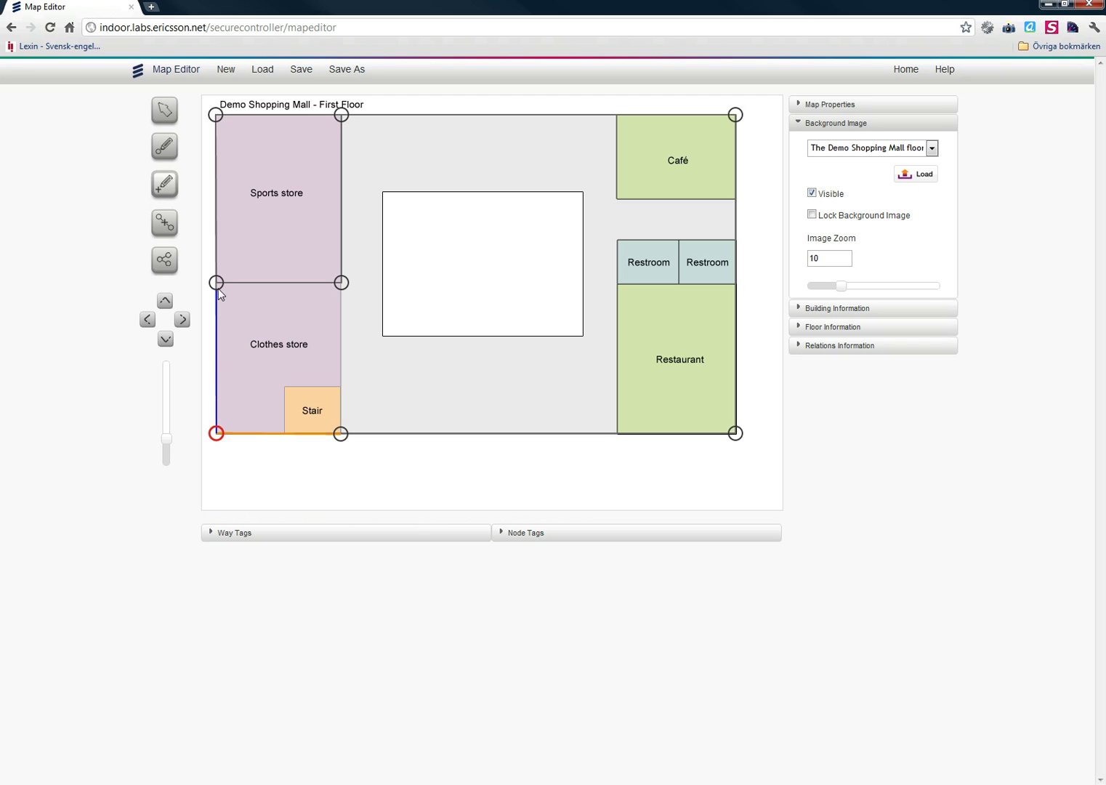
left_click(216, 282)
left_click(341, 282)
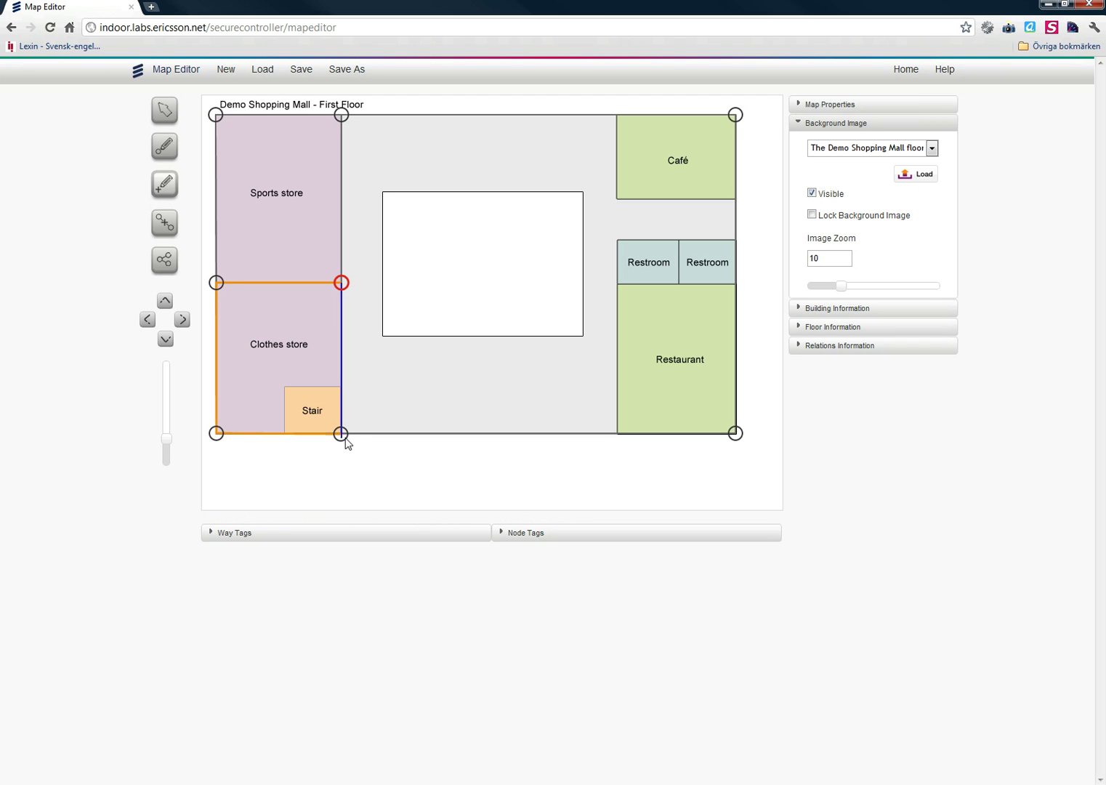
left_click(341, 434)
left_click(341, 386)
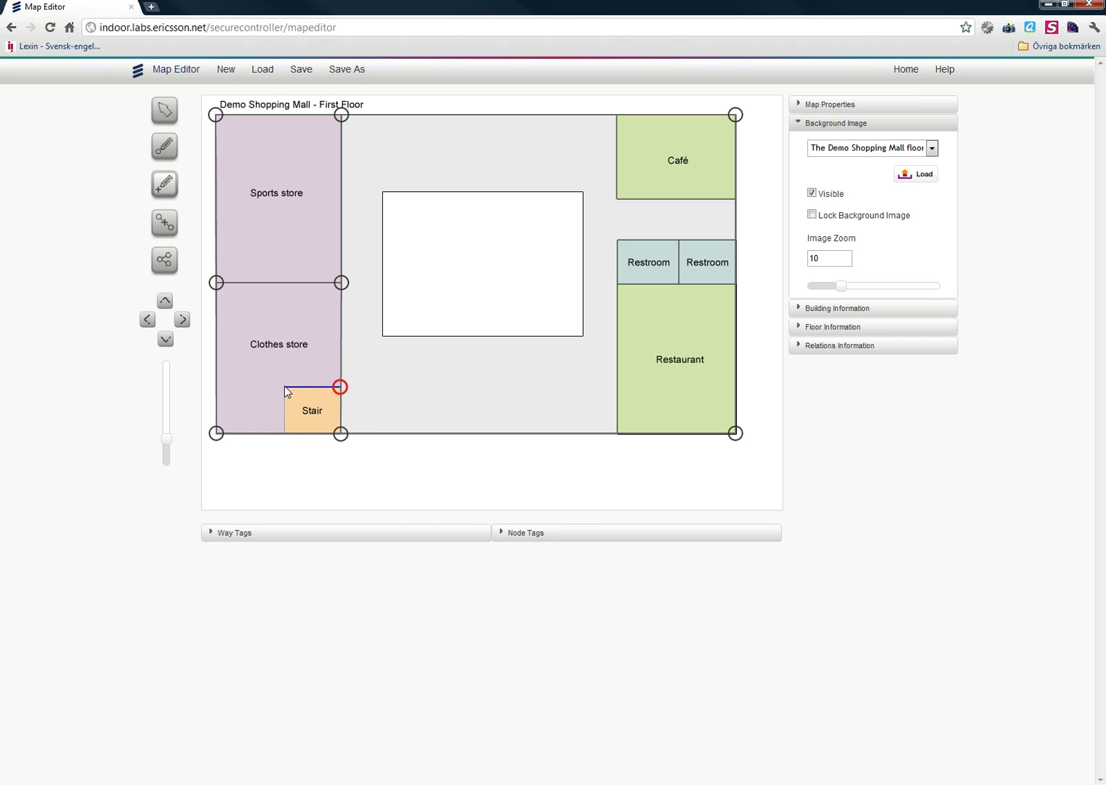
left_click(284, 387)
left_click(285, 434)
left_click(341, 434)
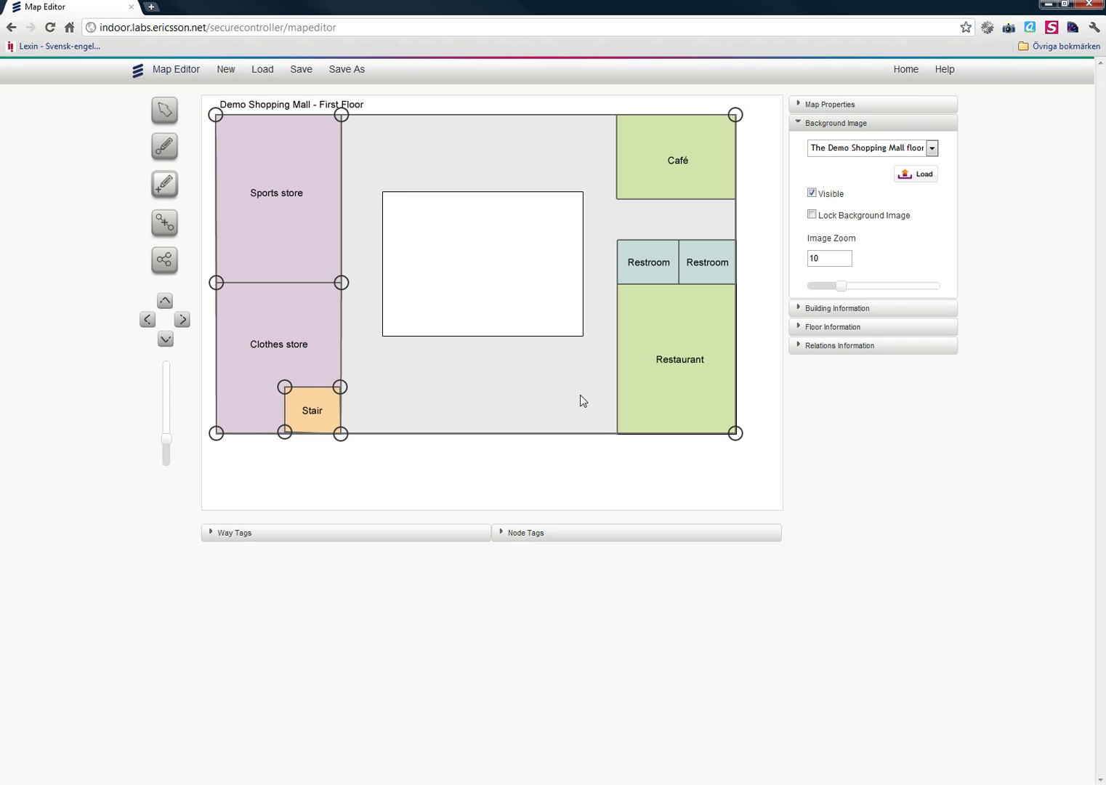
Trace the central white block as a closed way
left_click(384, 192)
left_click(584, 193)
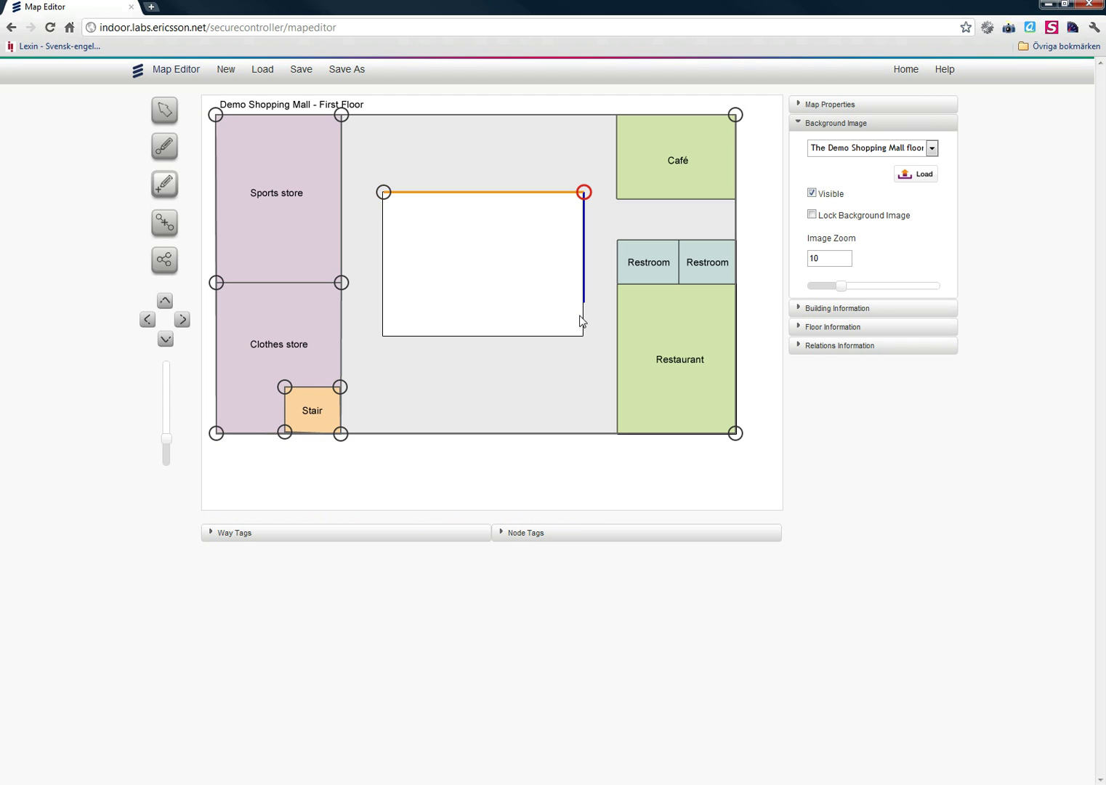
left_click(584, 337)
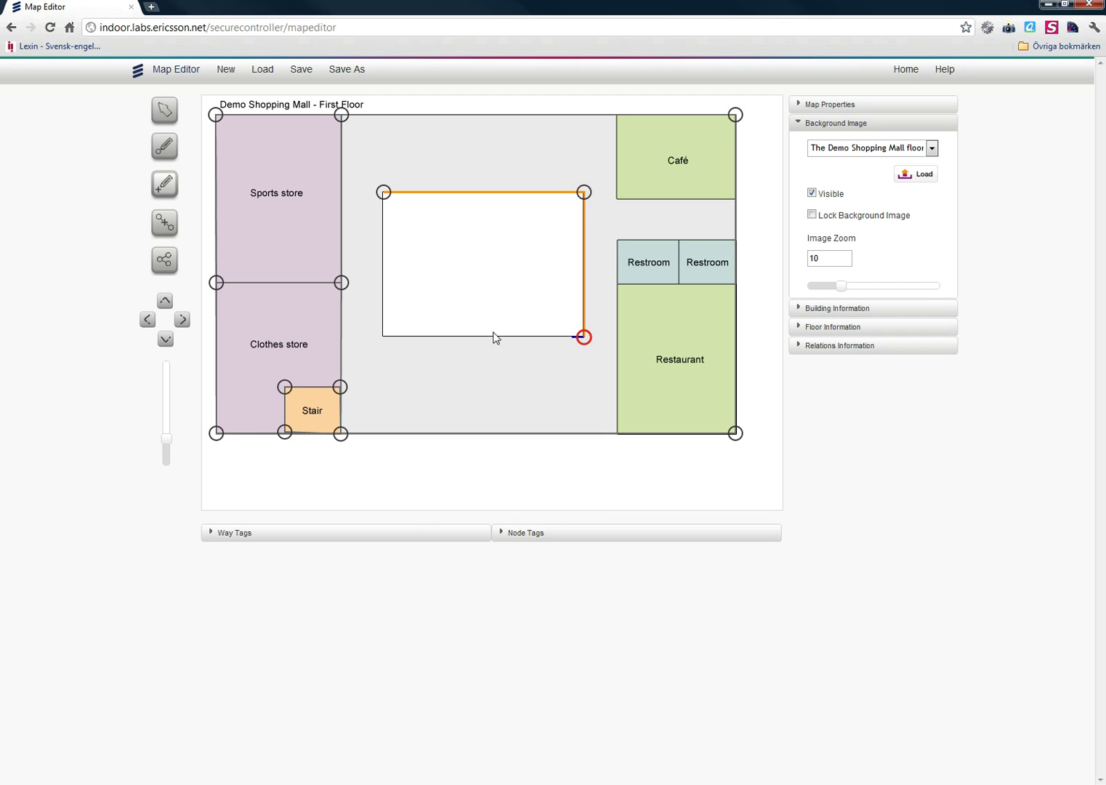
left_click(383, 338)
left_click(383, 193)
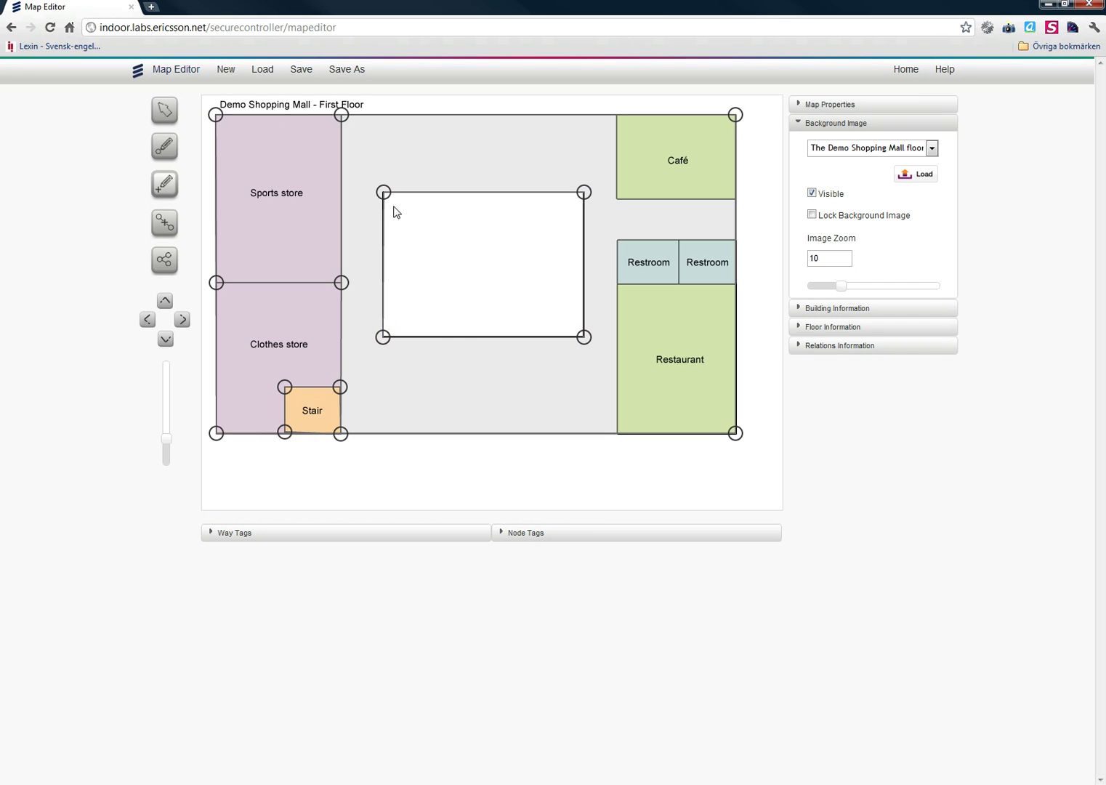
Trace the Café and the right Restroom outlines
left_click(616, 115)
left_click(616, 199)
left_click(736, 198)
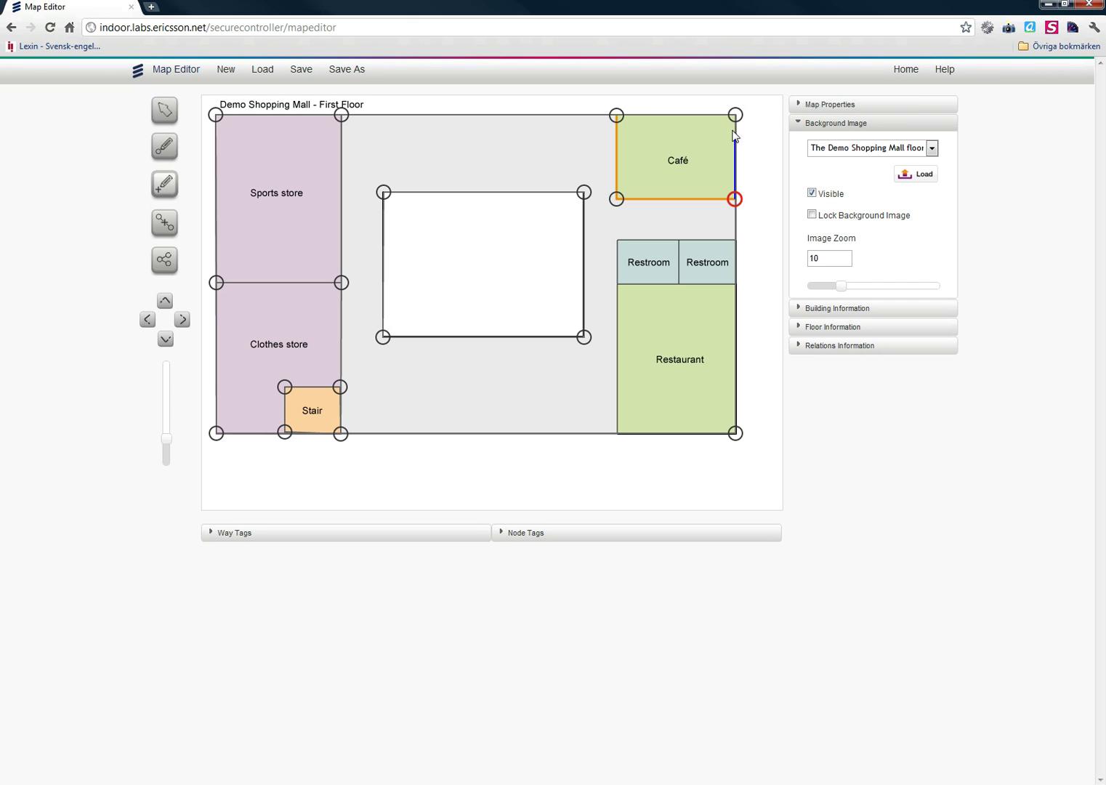
left_click(735, 115)
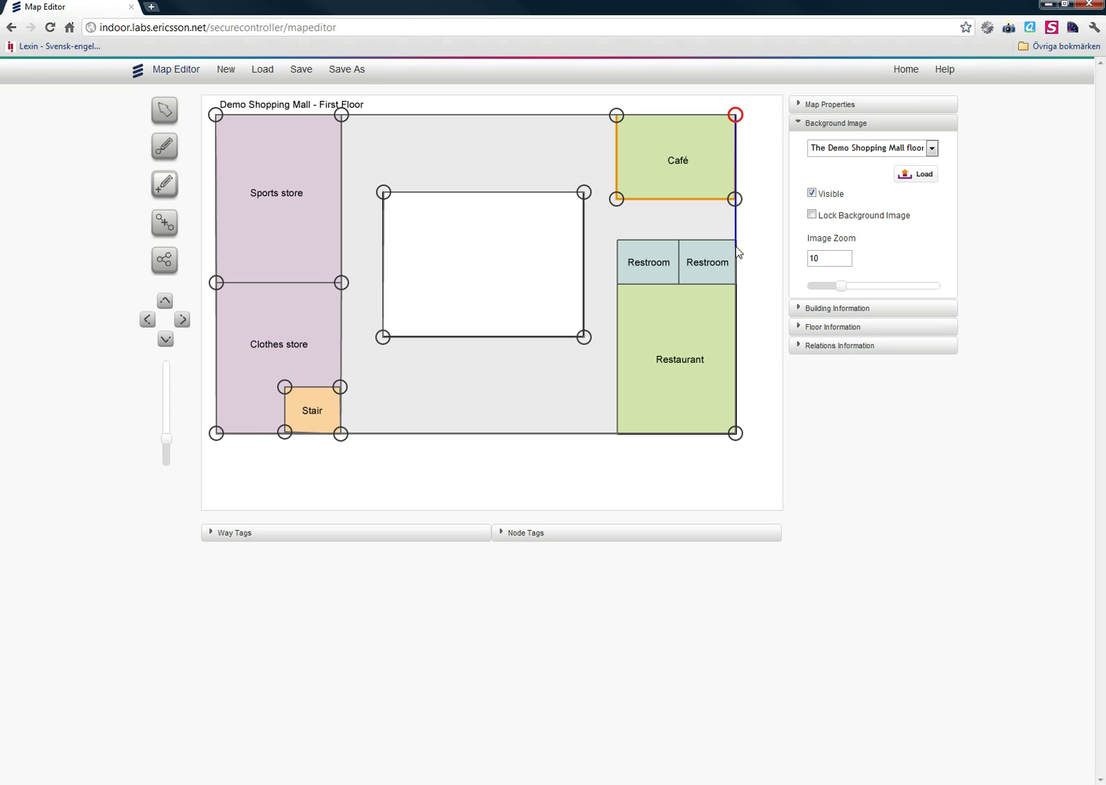
left_click(619, 116)
left_click(735, 239)
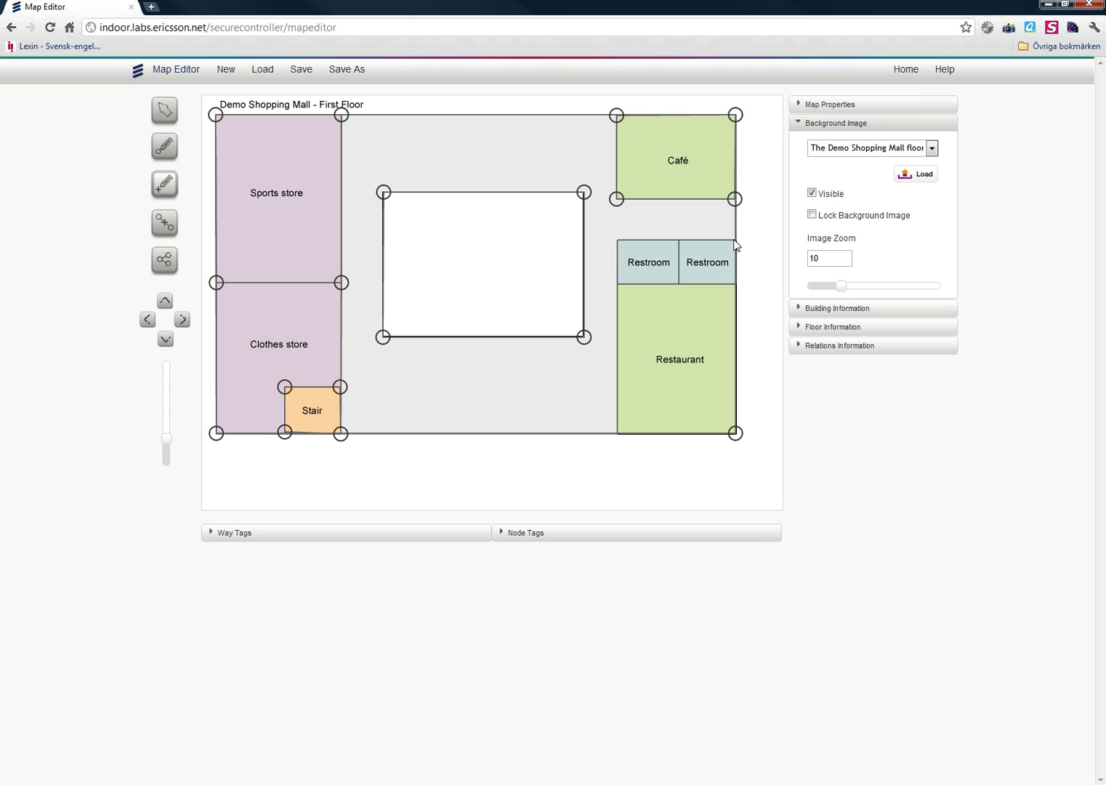
left_click(678, 240)
left_click(678, 283)
left_click(734, 283)
left_click(734, 240)
Trace the left Restroom and the Restaurant outlines
left_click(617, 240)
left_click(617, 284)
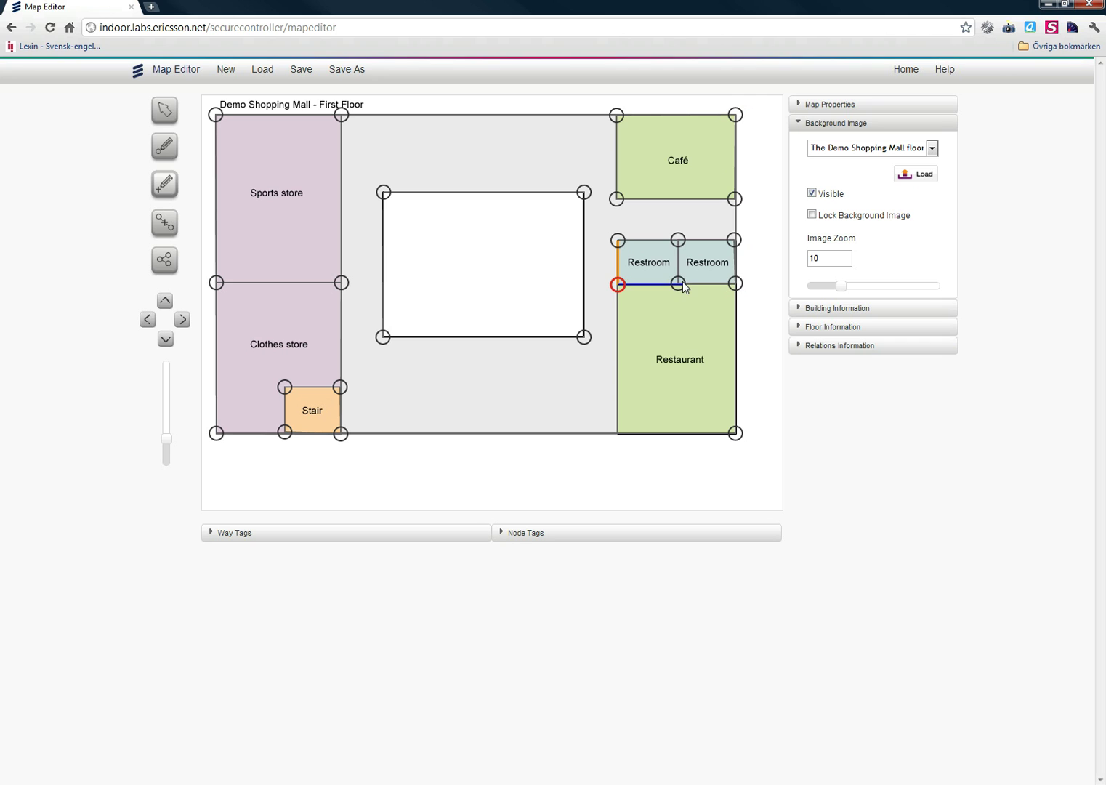
left_click(677, 282)
left_click(678, 239)
left_click(618, 242)
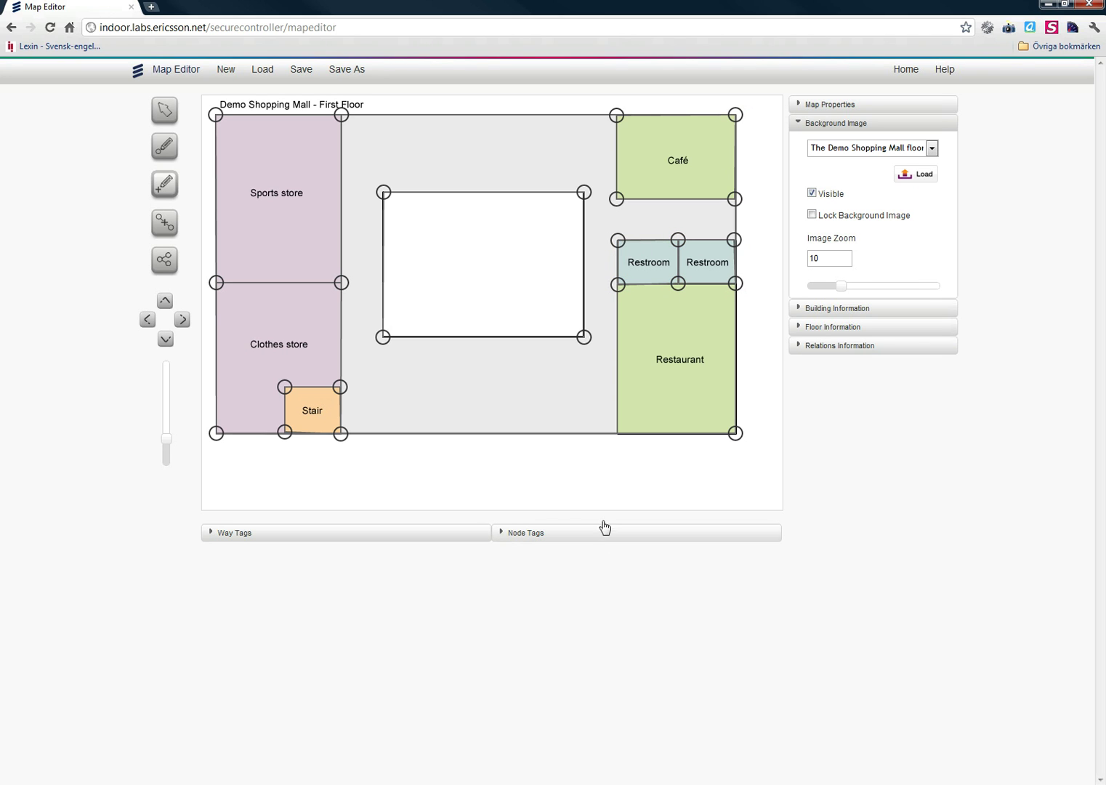
left_click(618, 433)
left_click(735, 433)
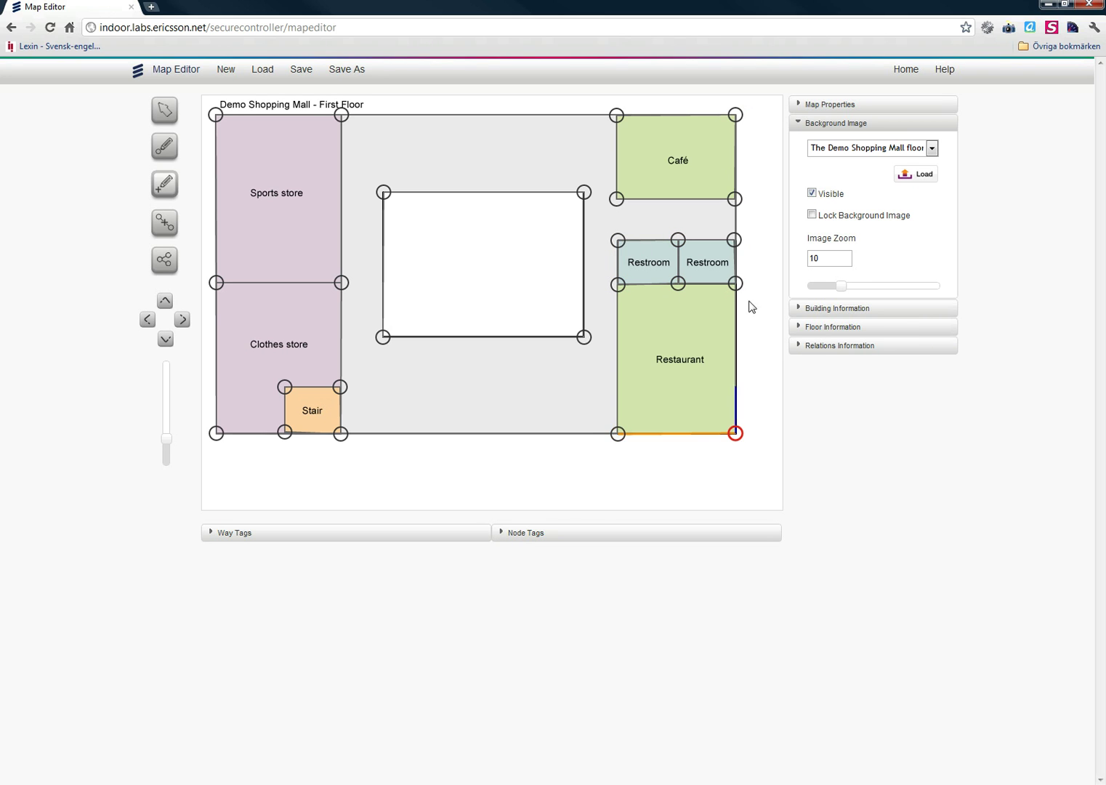
left_click(736, 283)
left_click(618, 284)
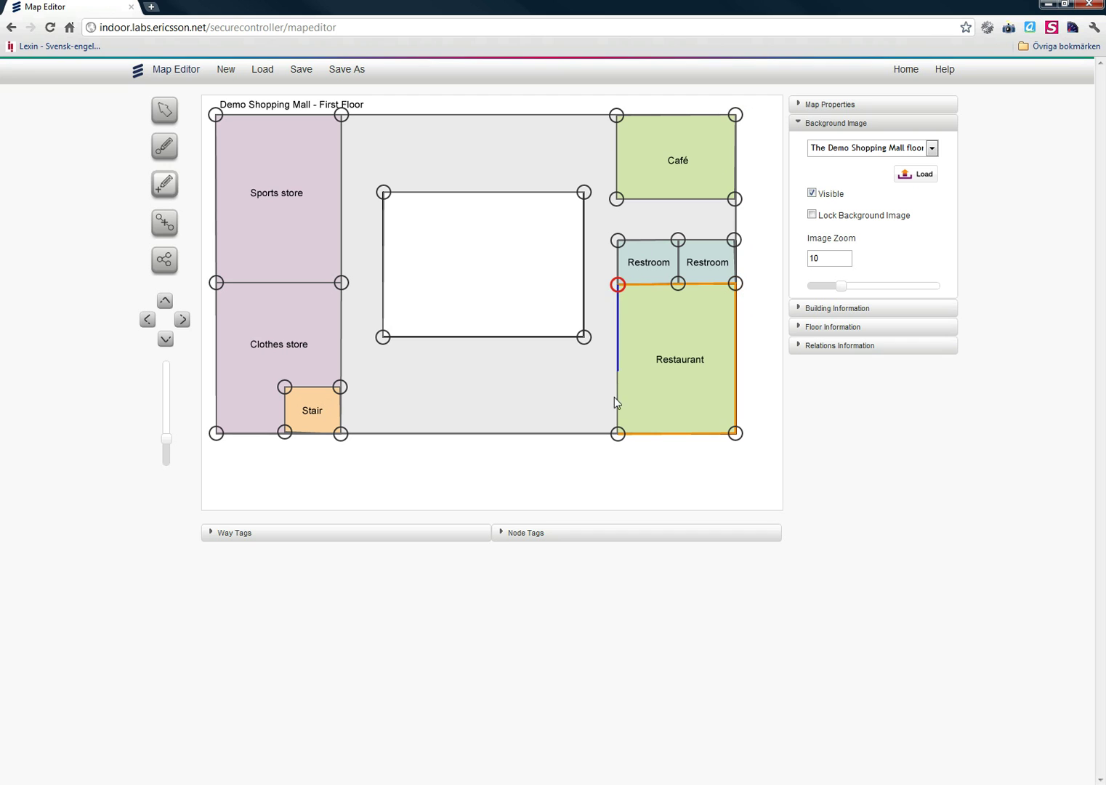
left_click(618, 434)
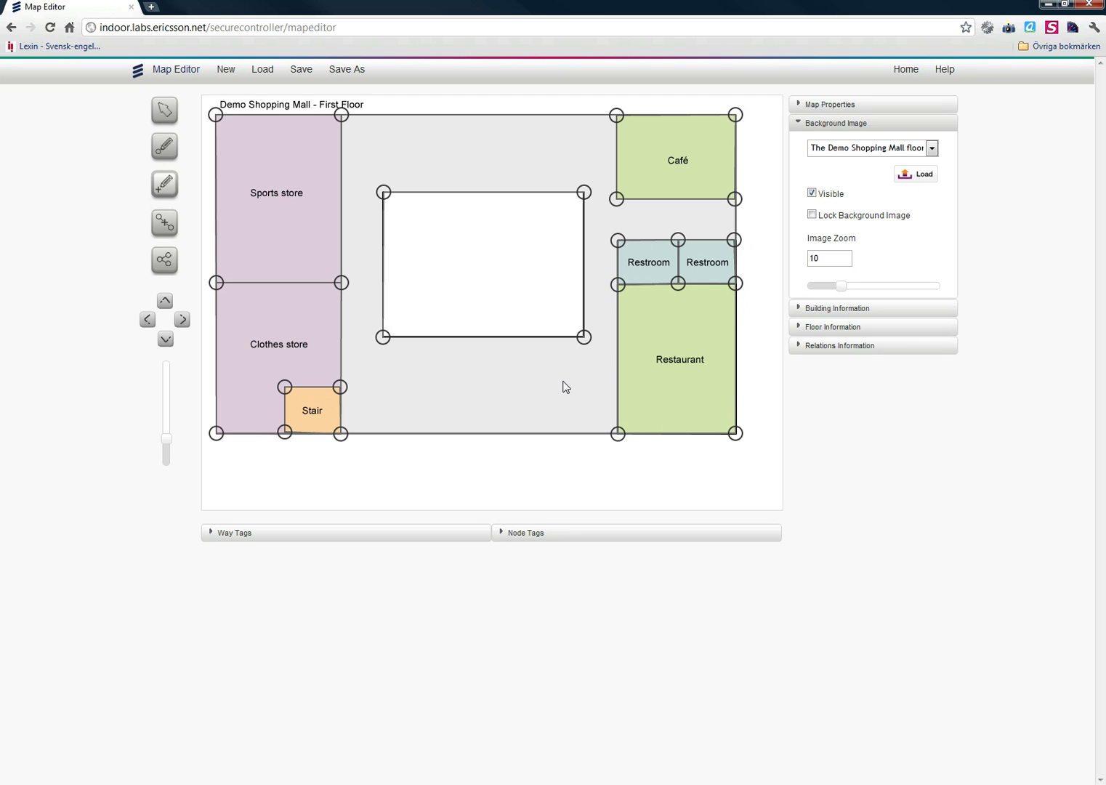
left_click(165, 147)
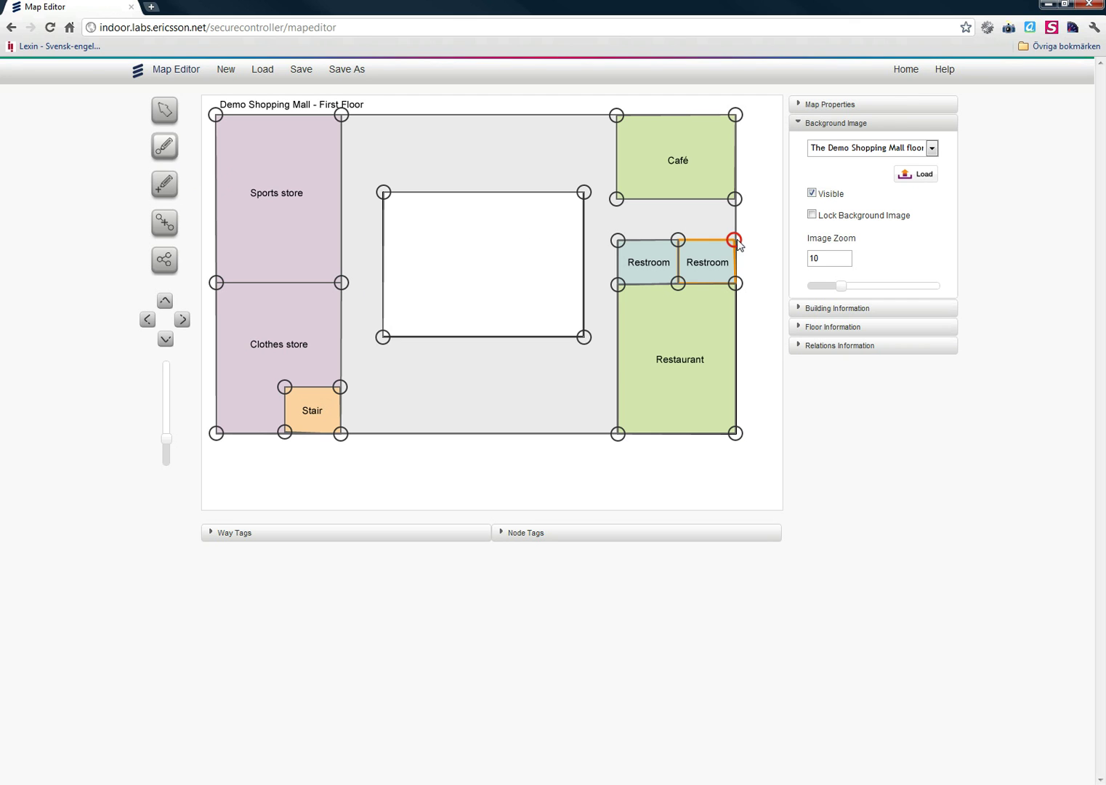
mouse_move(750, 251)
left_mouse_down()
mouse_move(788, 236)
mouse_move(718, 298)
mouse_move(714, 277)
mouse_move(753, 235)
mouse_move(736, 239)
left_mouse_up()
left_click_drag(473, 397, 509, 379)
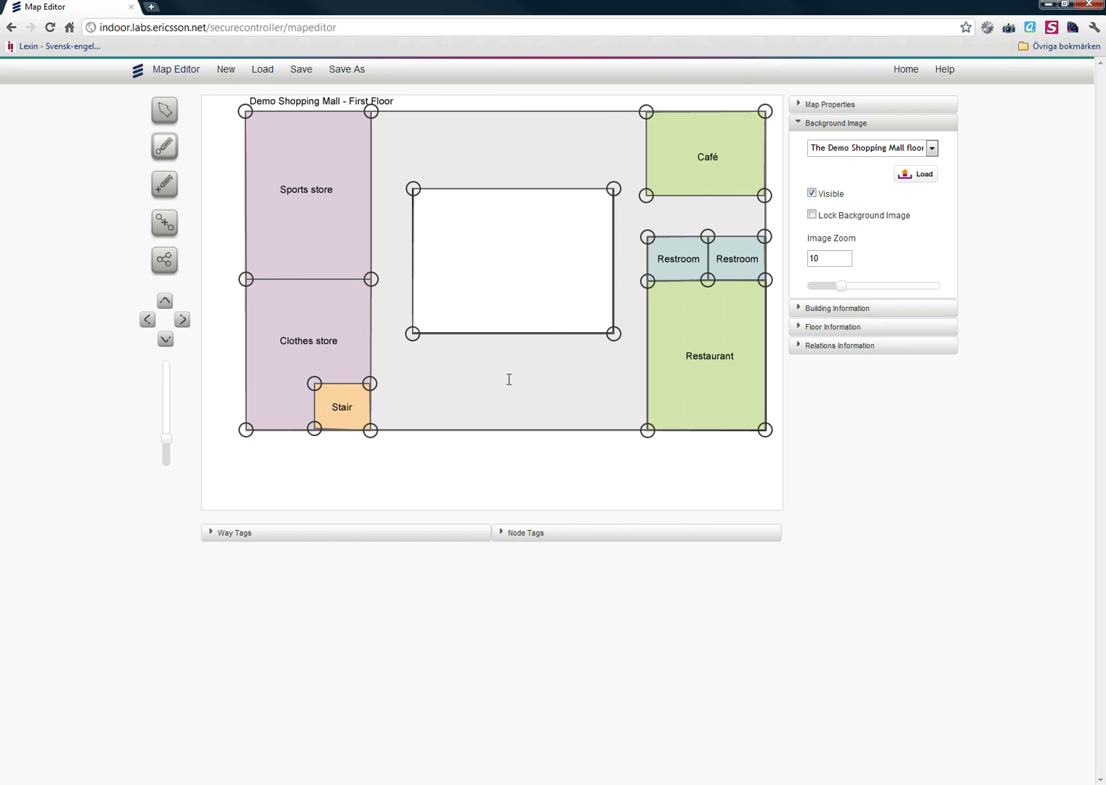
left_click(163, 154)
left_click_drag(531, 380, 440, 354)
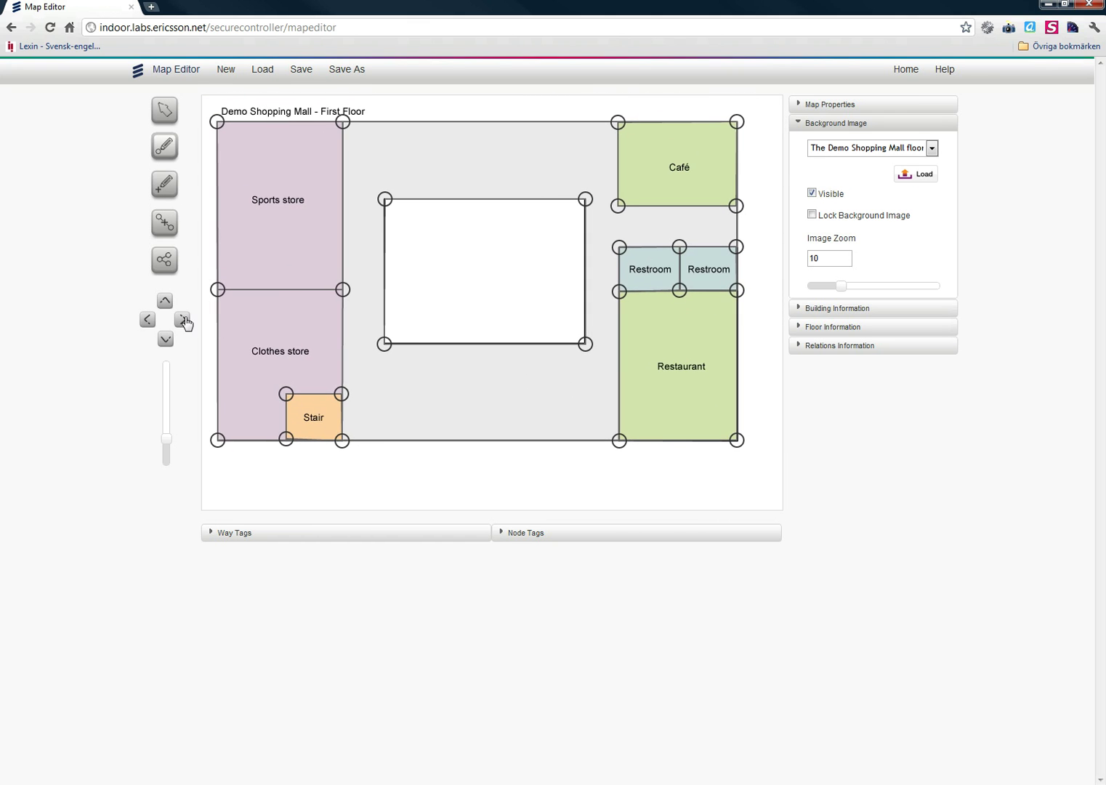
left_click(183, 320)
left_click(148, 320)
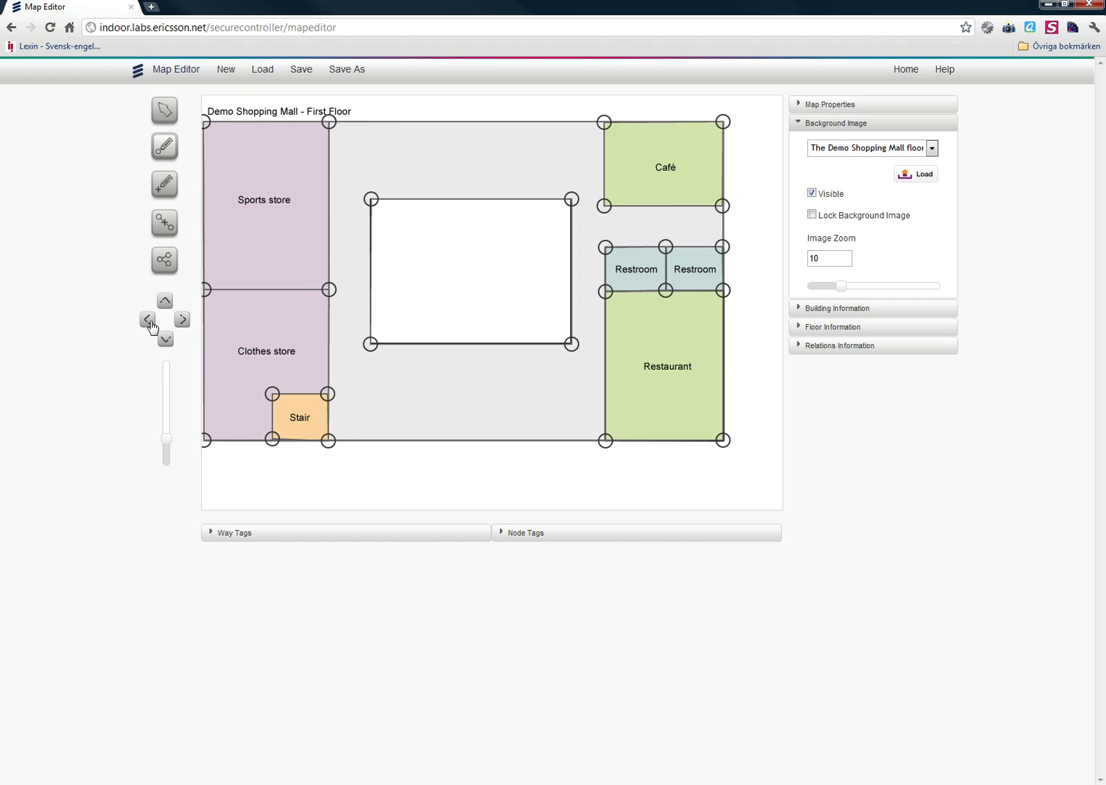
left_click(183, 321)
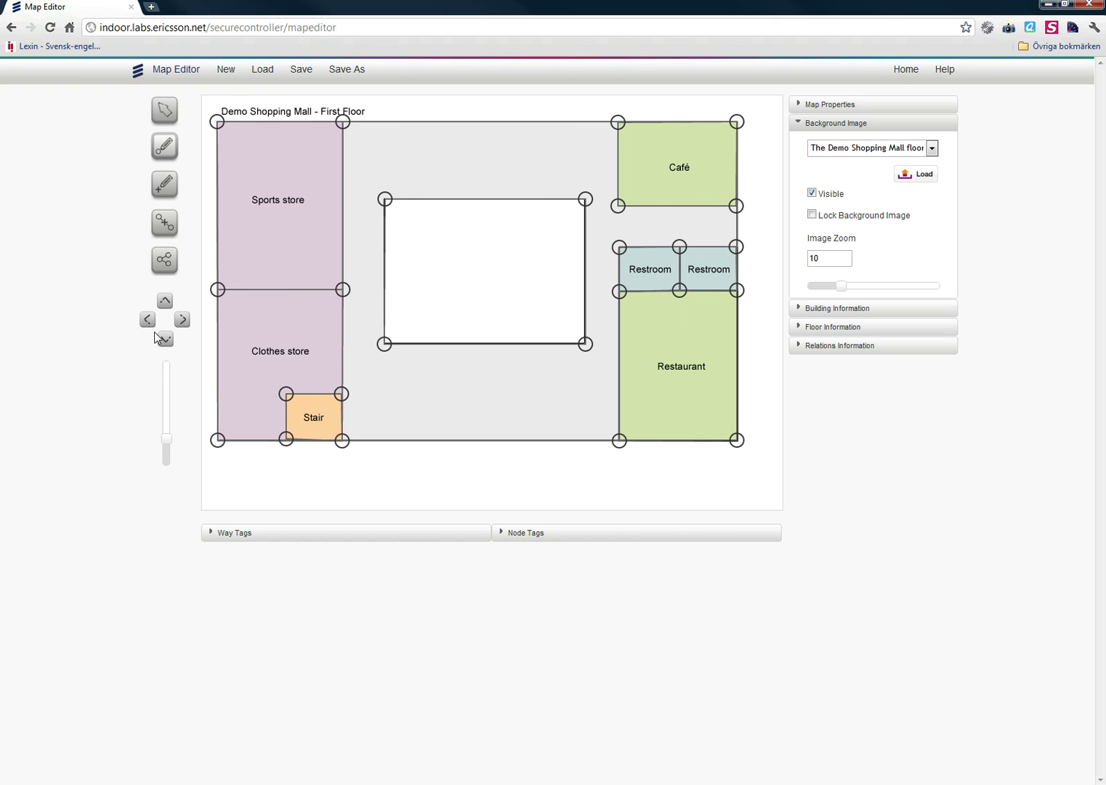
mouse_move(166, 439)
left_mouse_down()
mouse_move(169, 417)
mouse_move(166, 443)
left_mouse_up()
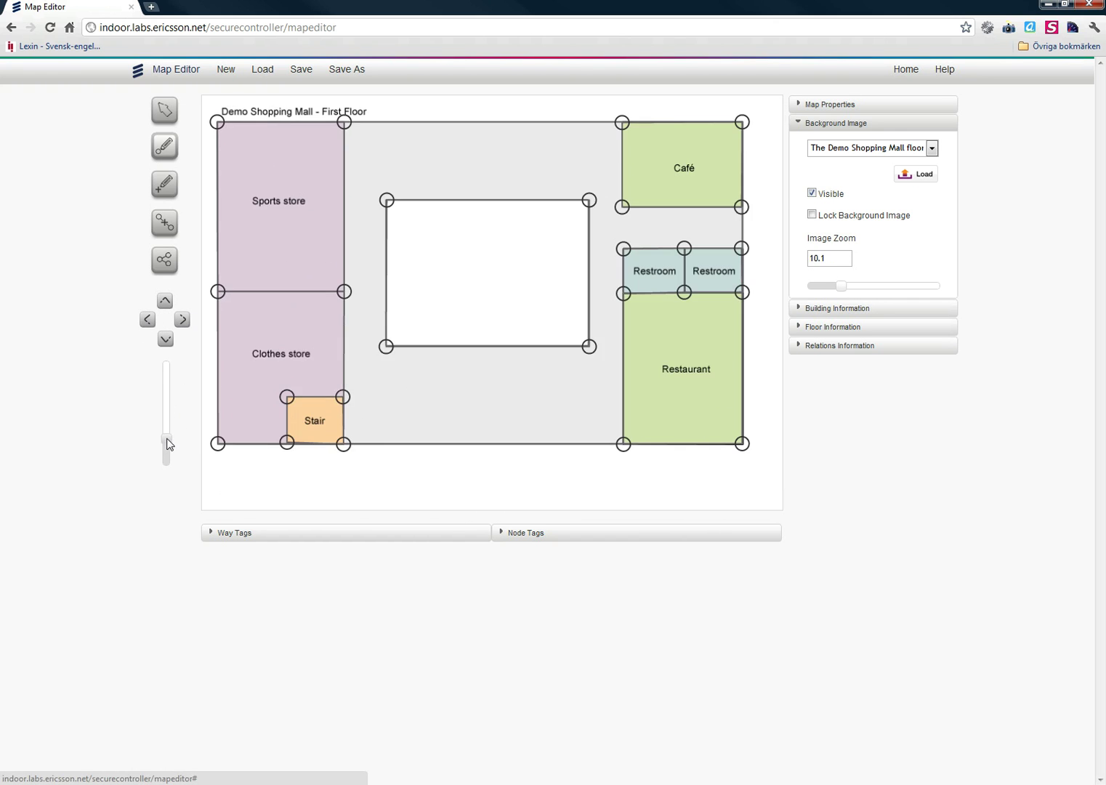
scroll(494, 348, "up", 3)
scroll(492, 348, "down", 2)
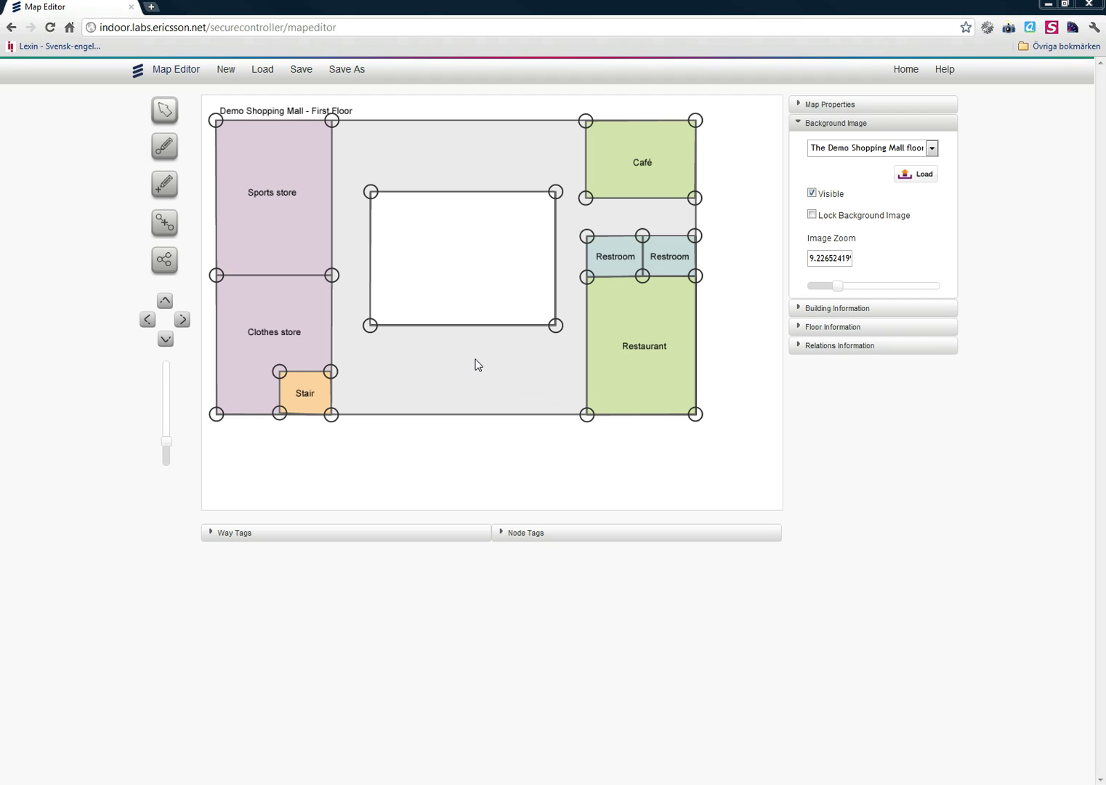
Select the Sports store outline with the Select tool
left_click(165, 110)
left_click(216, 121)
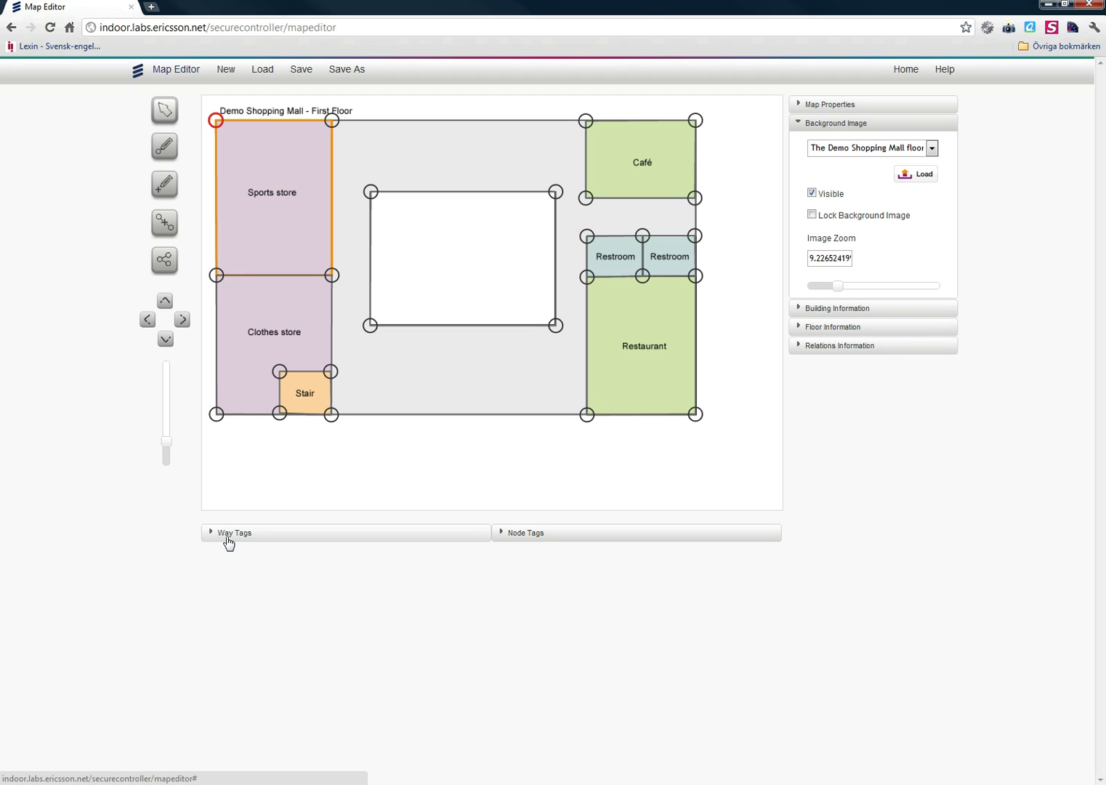
Apply the Store tag group to the Sports store way (room=yes, room:type=store)
left_click(229, 538)
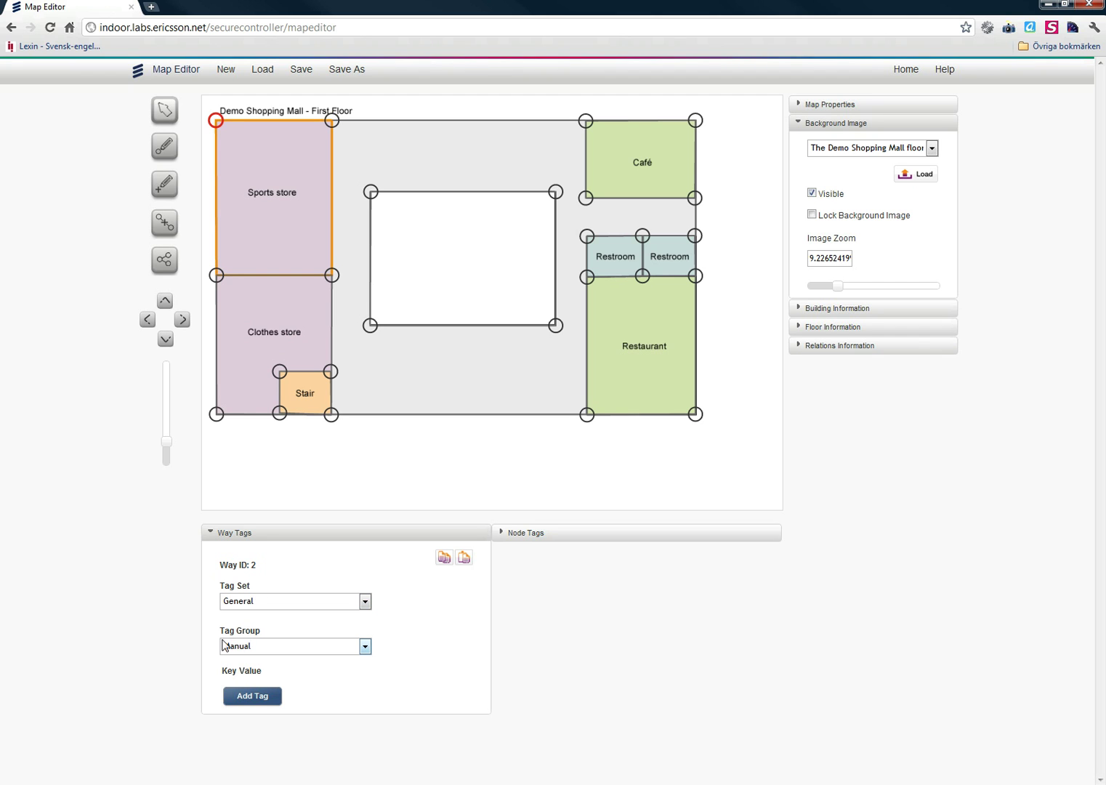
left_click(258, 603)
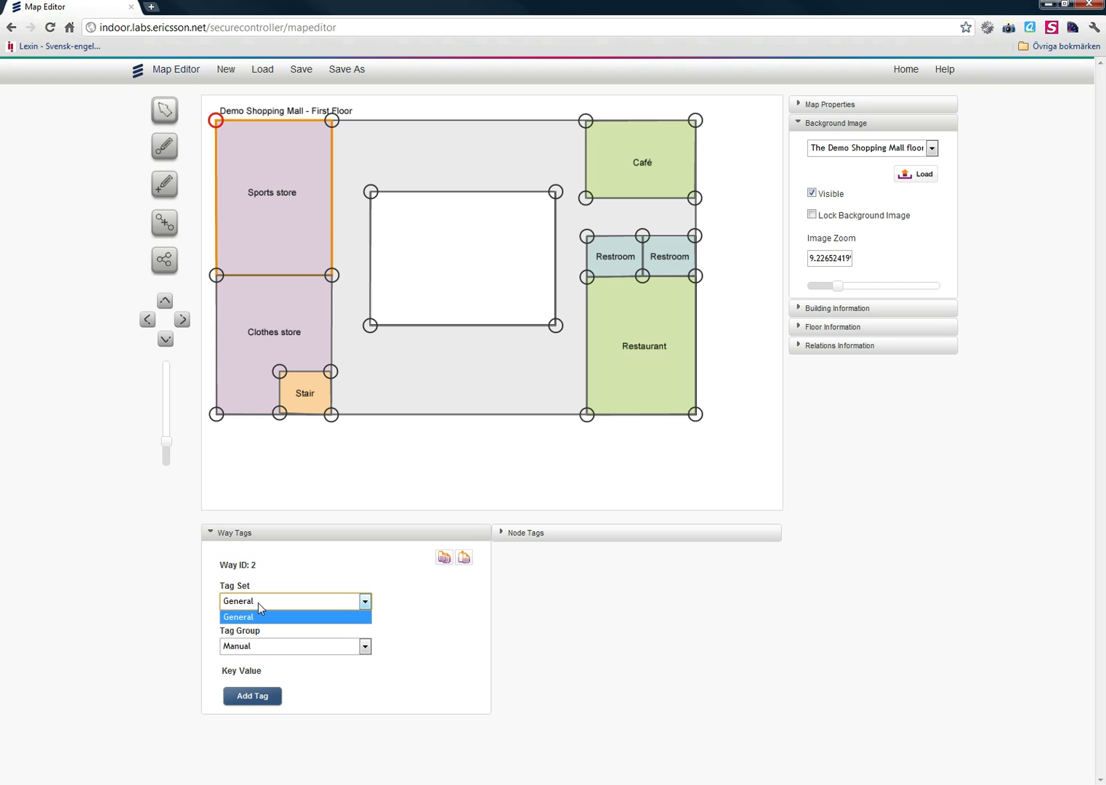
left_click(259, 603)
left_click(258, 603)
left_click(264, 600)
left_click(269, 602)
left_click(270, 603)
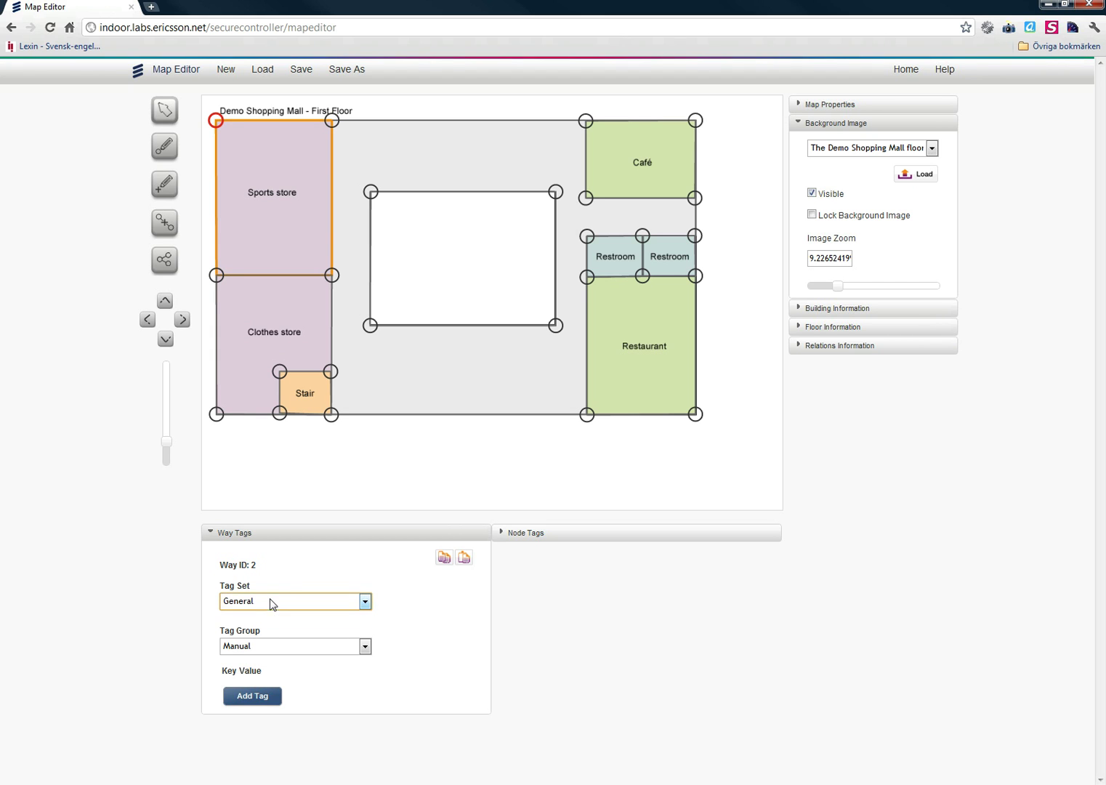
left_click(262, 648)
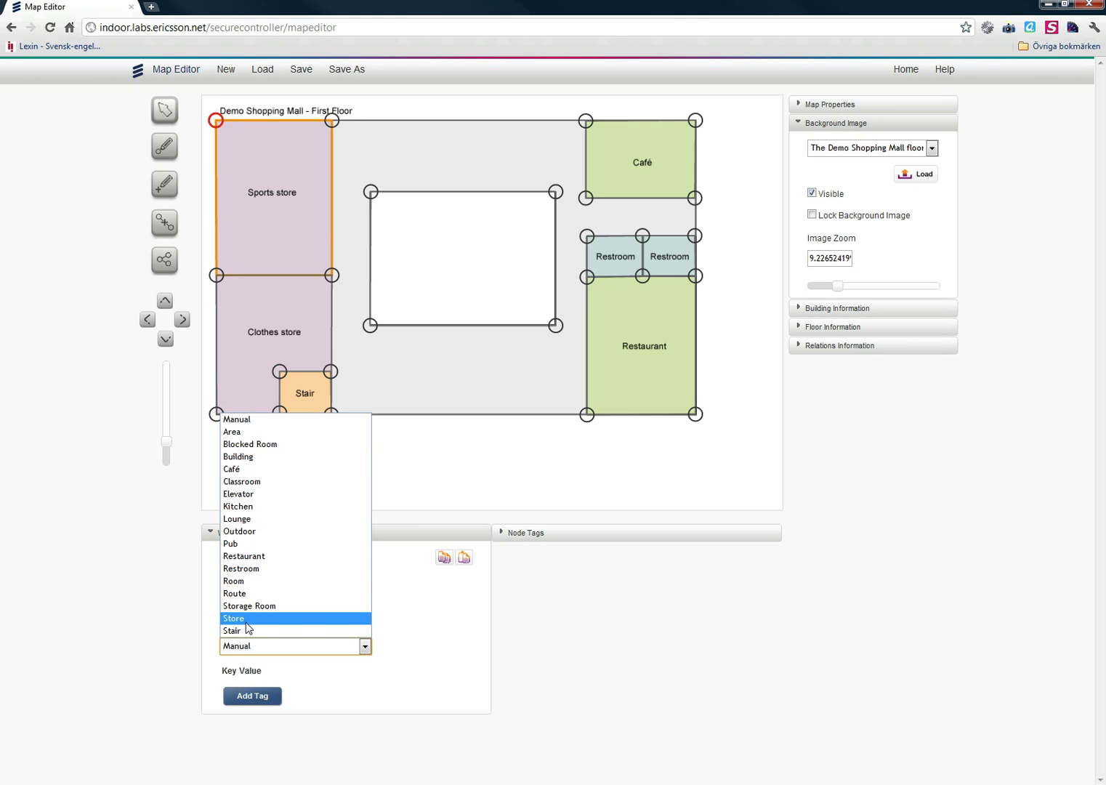
left_click(247, 620)
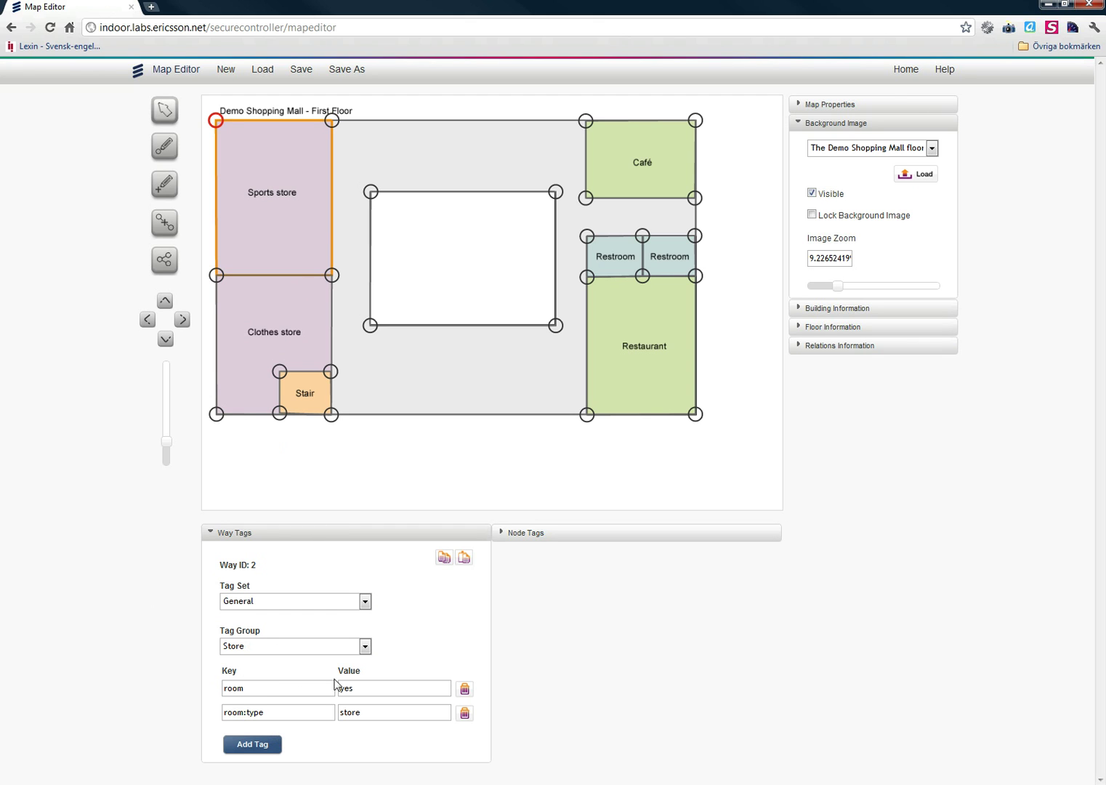
Add a name tag with value 'The Sports Store' to the Sports store way
left_click(252, 743)
left_click(249, 735)
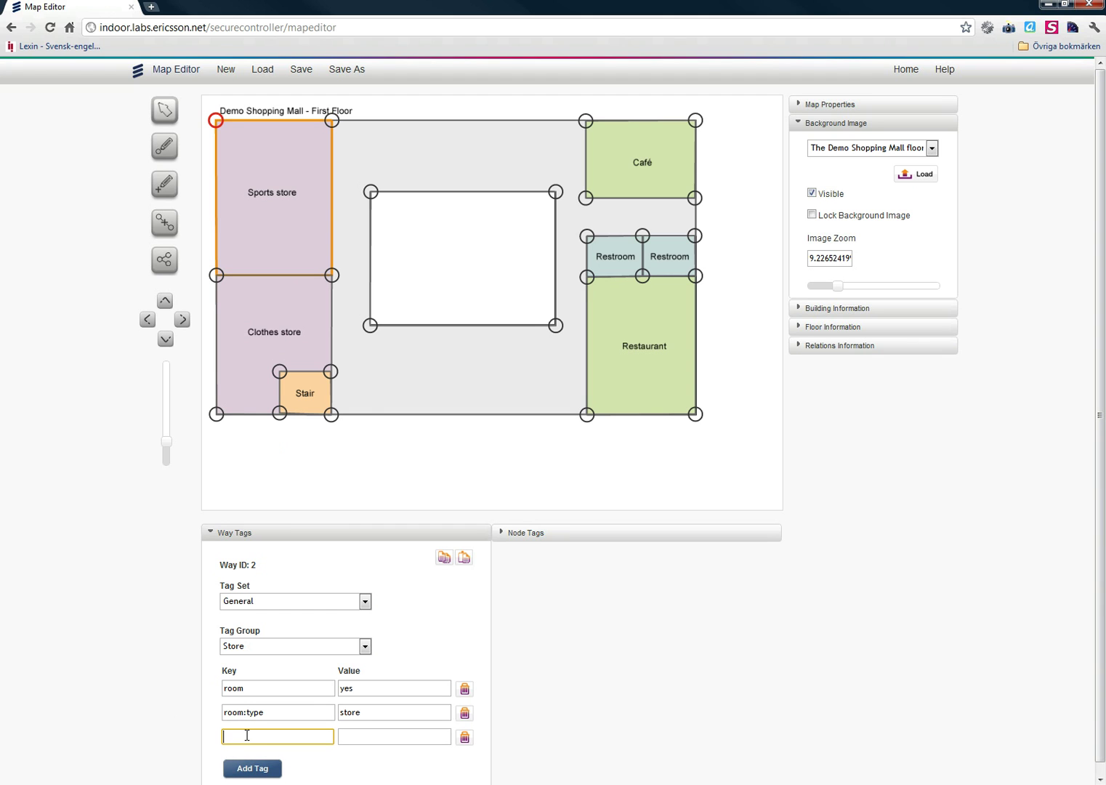
type("name")
key("Tab")
type("The Sport")
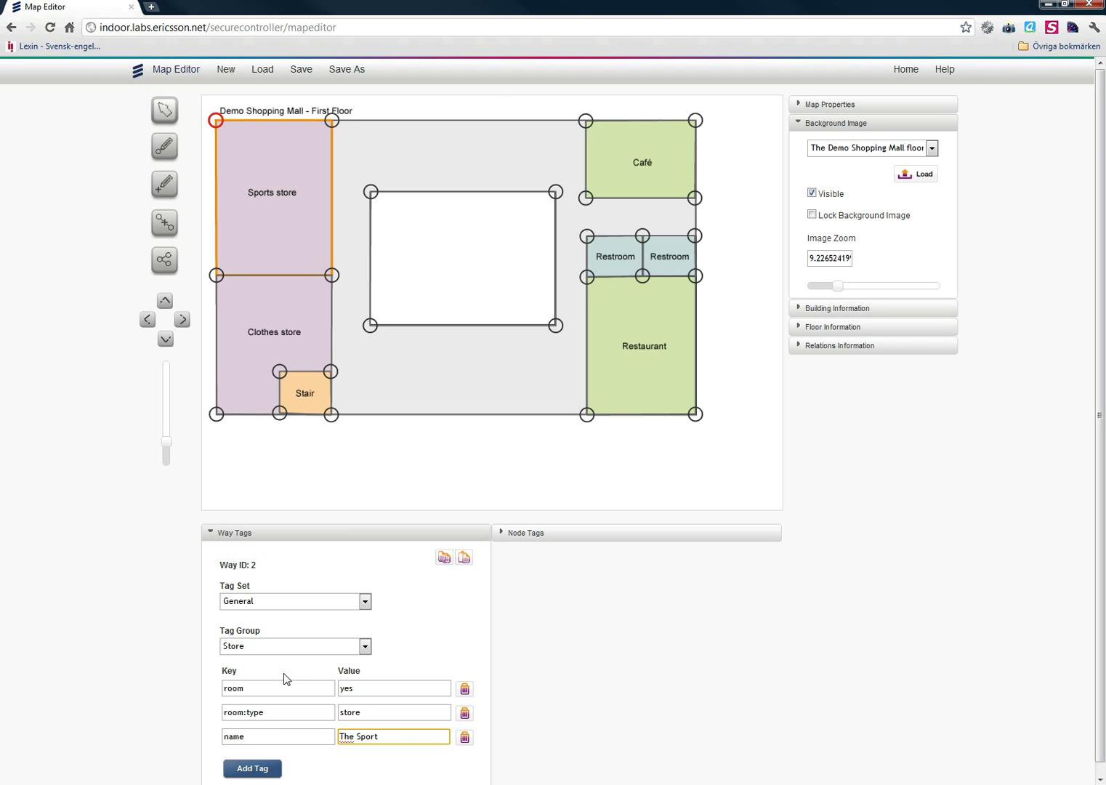
type("s Store")
left_click(514, 723)
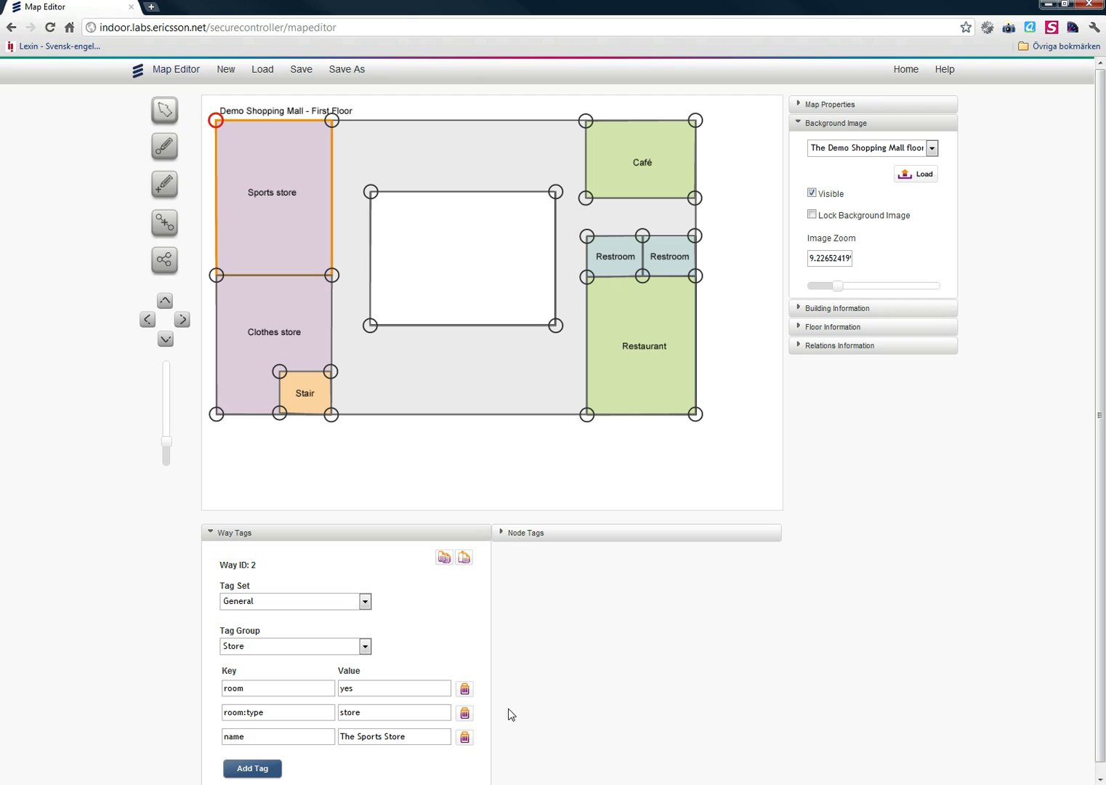
Tag the clothes store as Store and name it 'The Clothes Store'
left_click(333, 278)
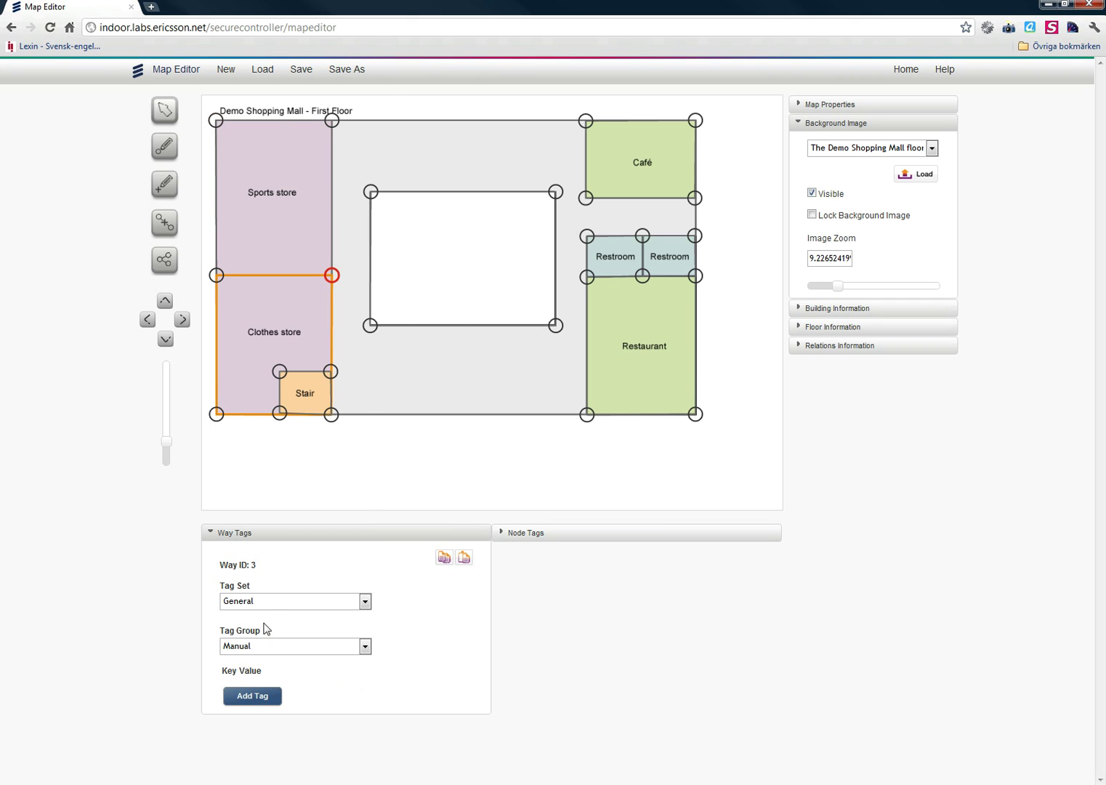
left_click(261, 647)
left_click(240, 618)
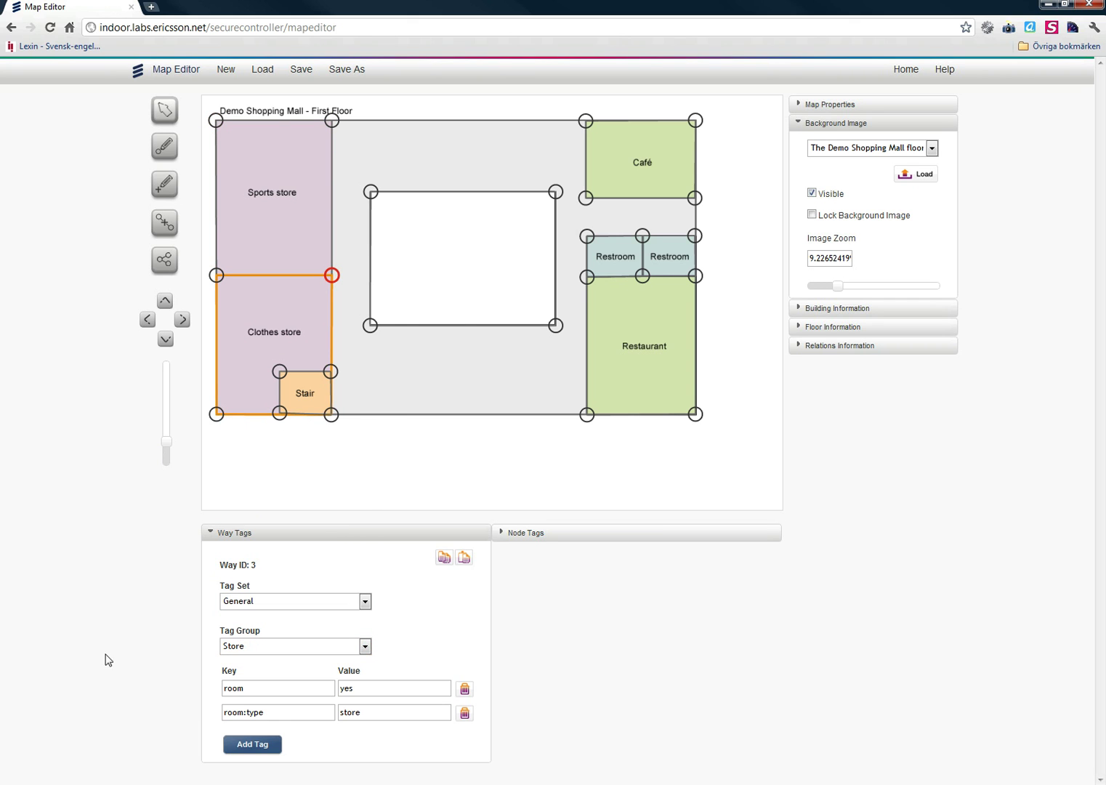
left_click(266, 749)
left_click(267, 736)
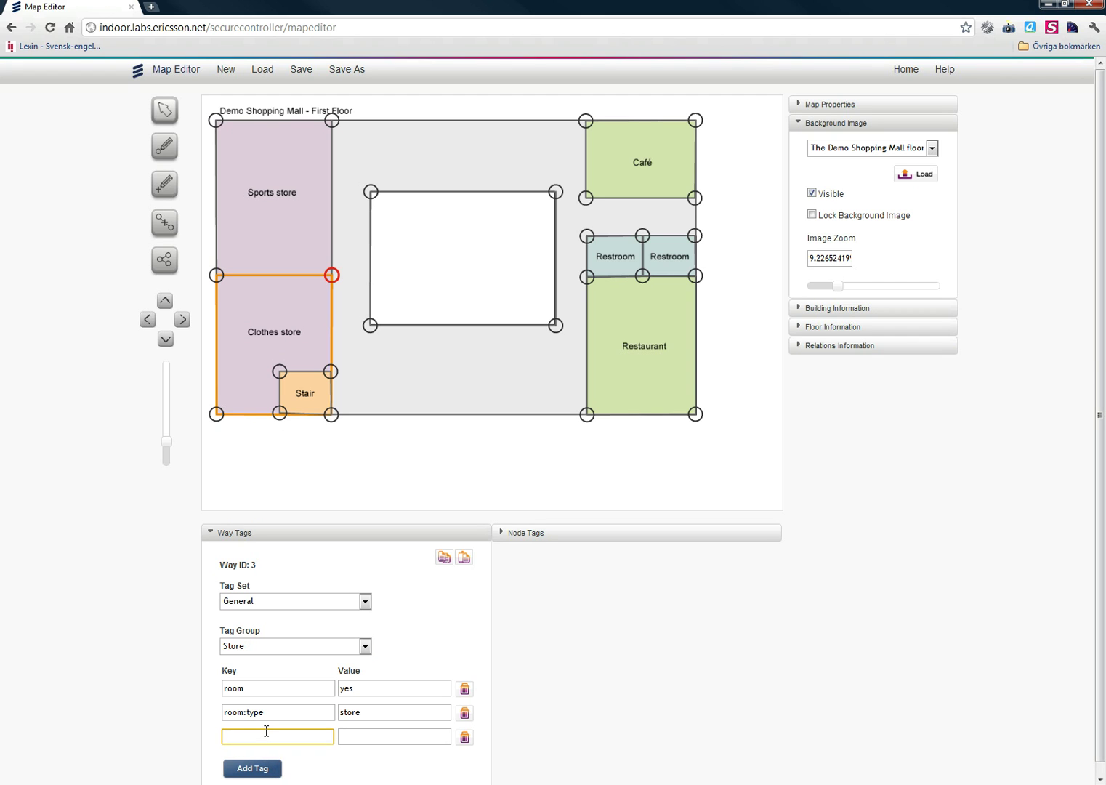
type("name")
key("Tab")
type("The CLo")
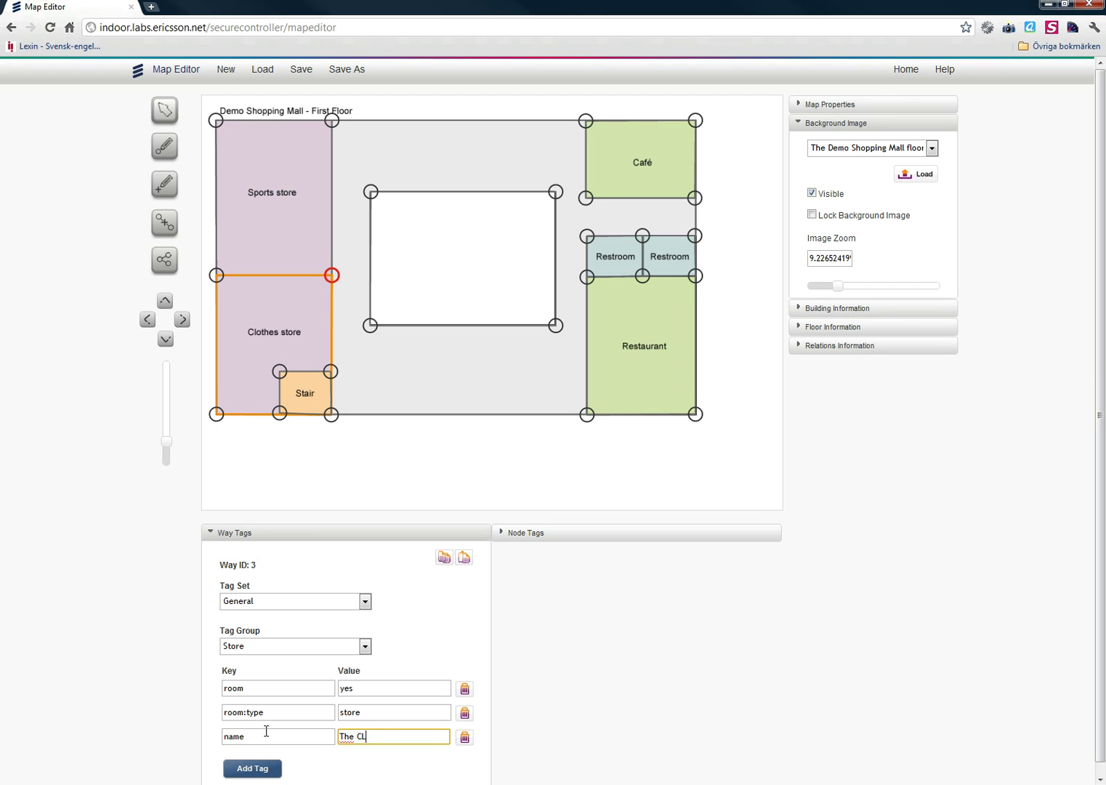
key("BackSpace")
key("BackSpace")
type("lothes Store")
Tag the stair room as Stair and the central rectangle area as Outdoor
left_click(280, 373)
left_click(279, 649)
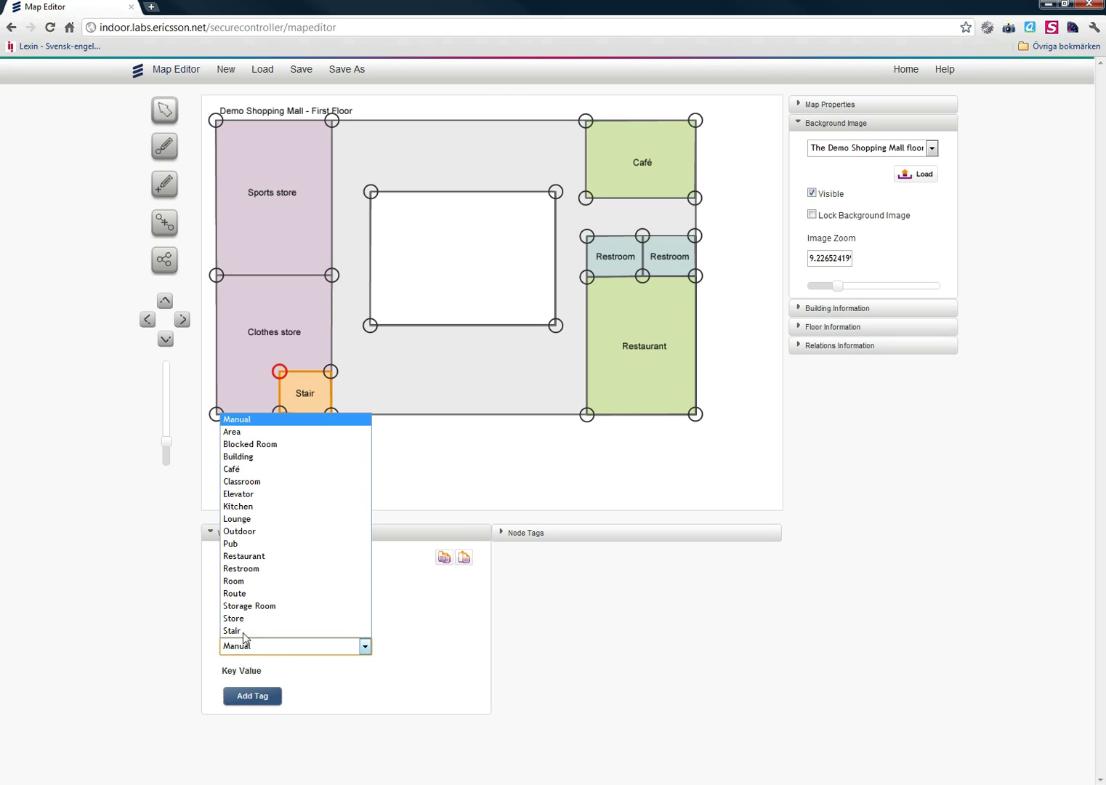
left_click(246, 631)
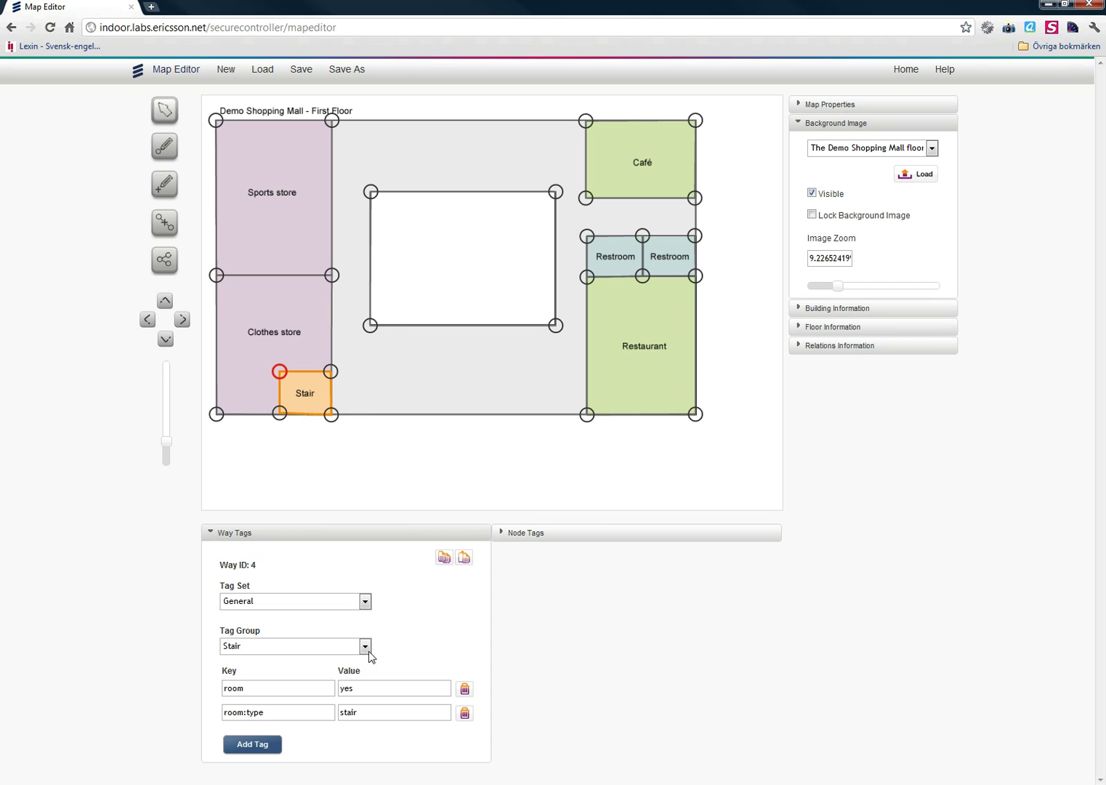
left_click(371, 325)
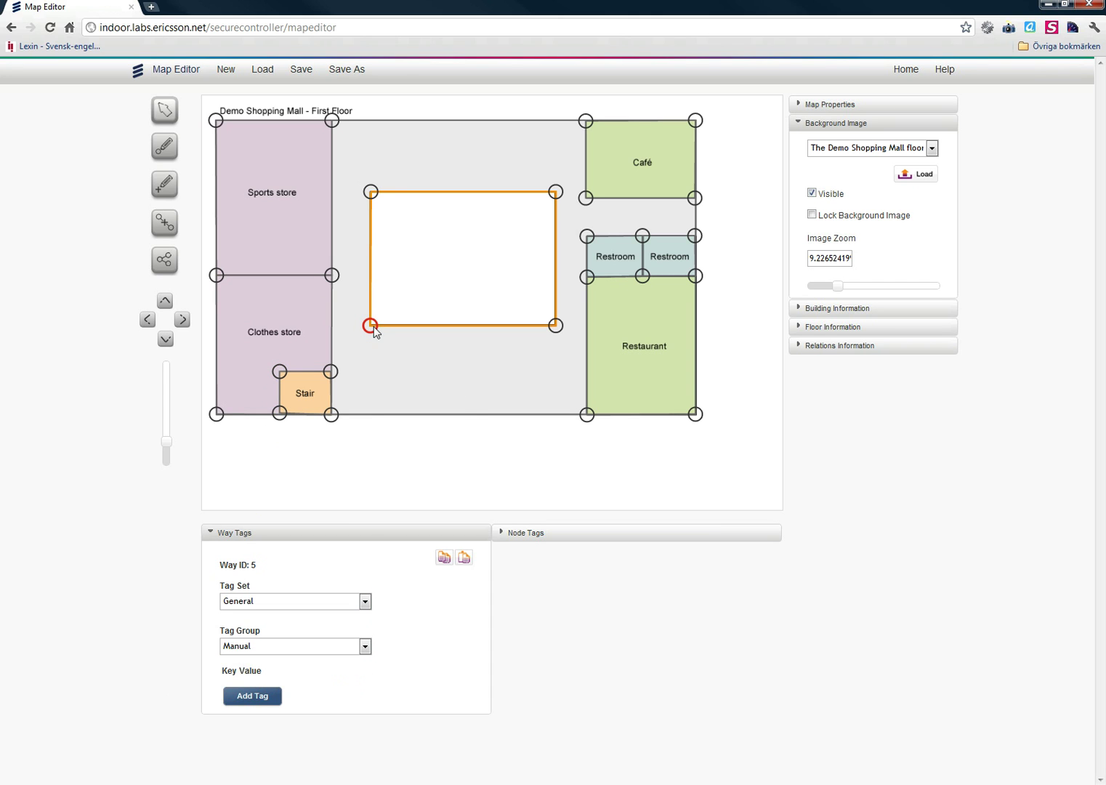
left_click(267, 646)
left_click(251, 531)
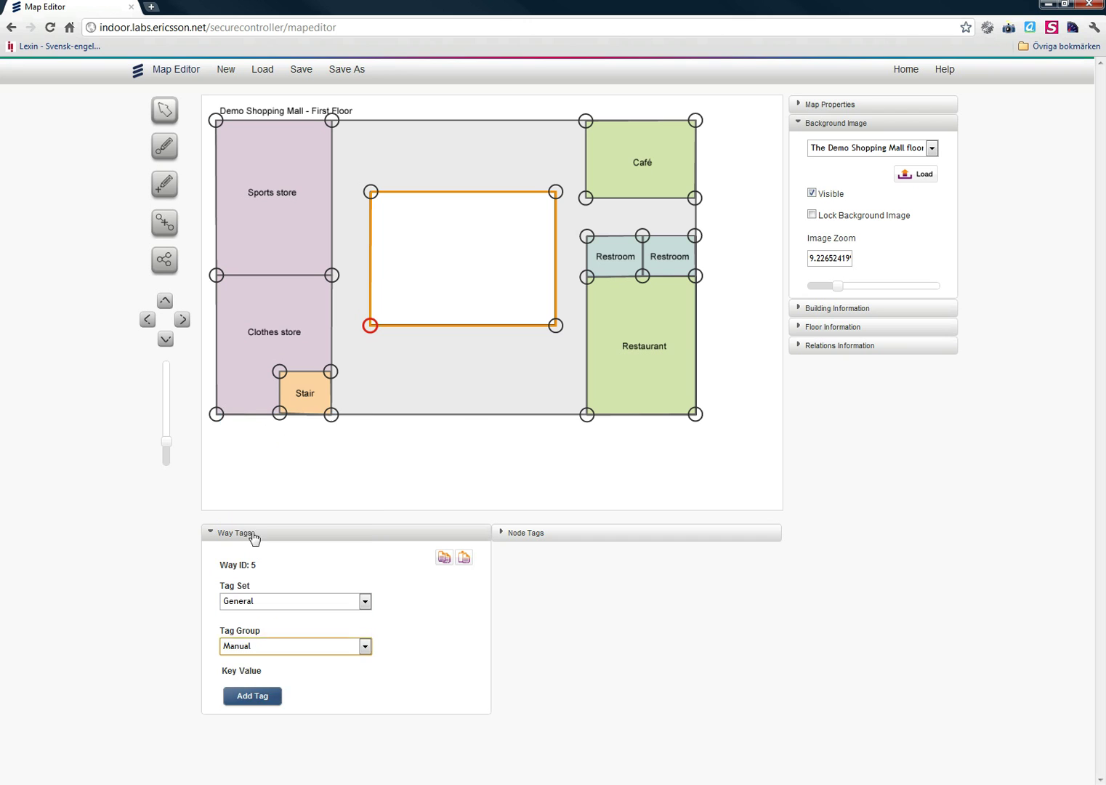
Tag the café room as Café and name it 'The Café'
left_click(586, 198)
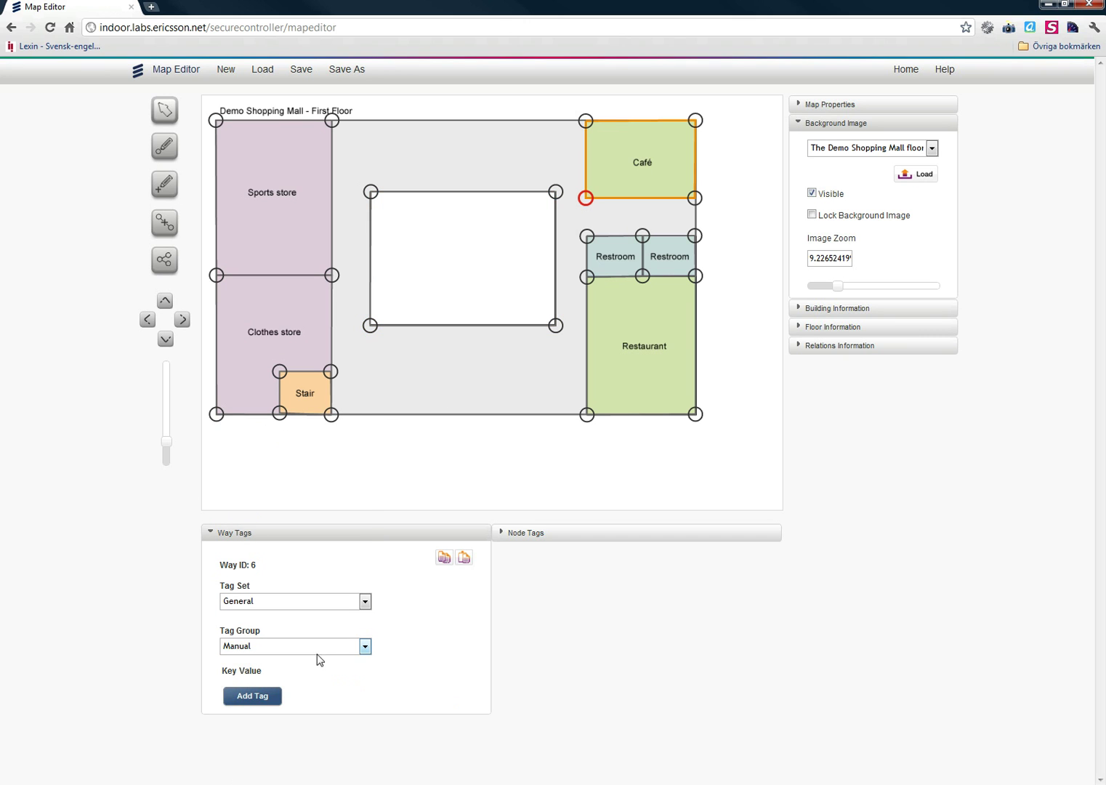
left_click(307, 650)
left_click(240, 469)
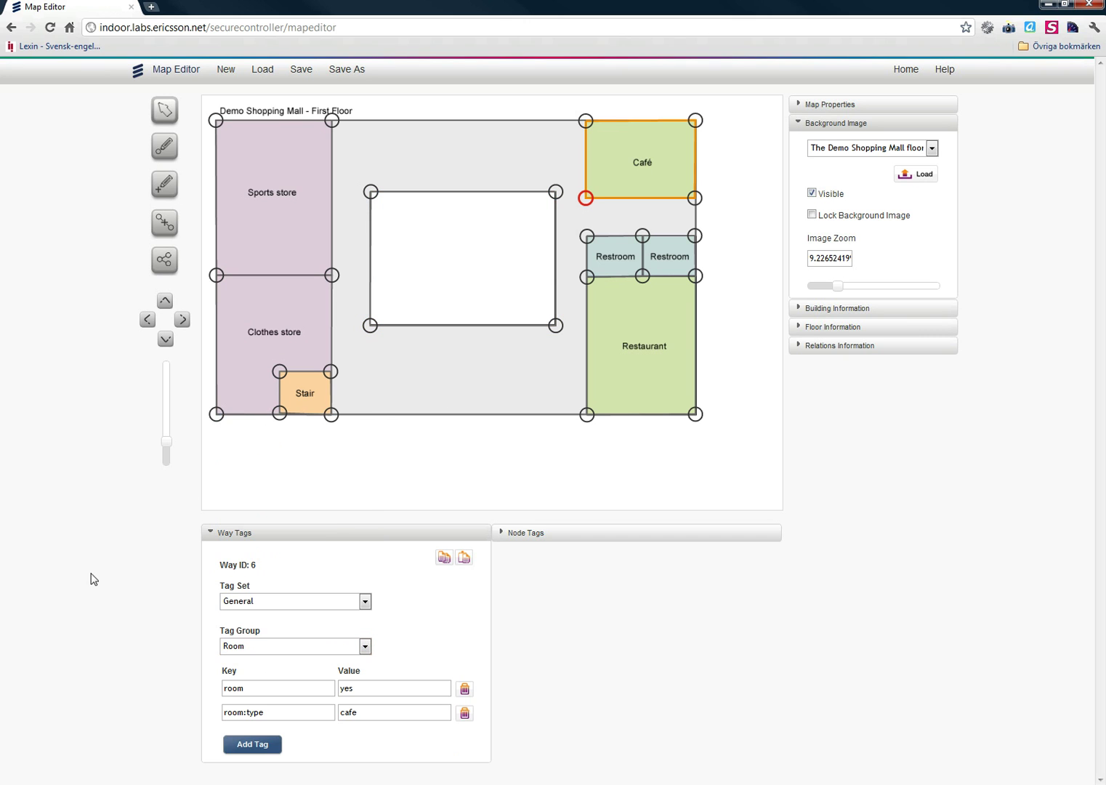
left_click(242, 747)
left_click(251, 734)
type("name")
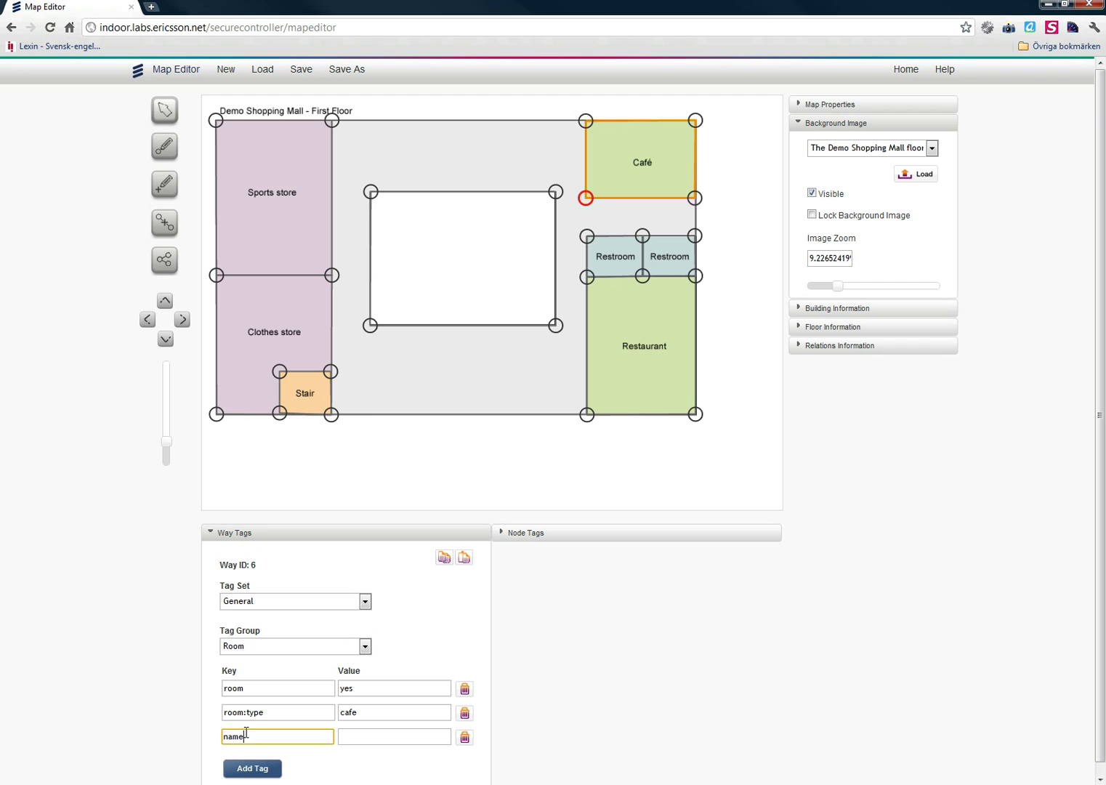
key("Tab")
type("The C")
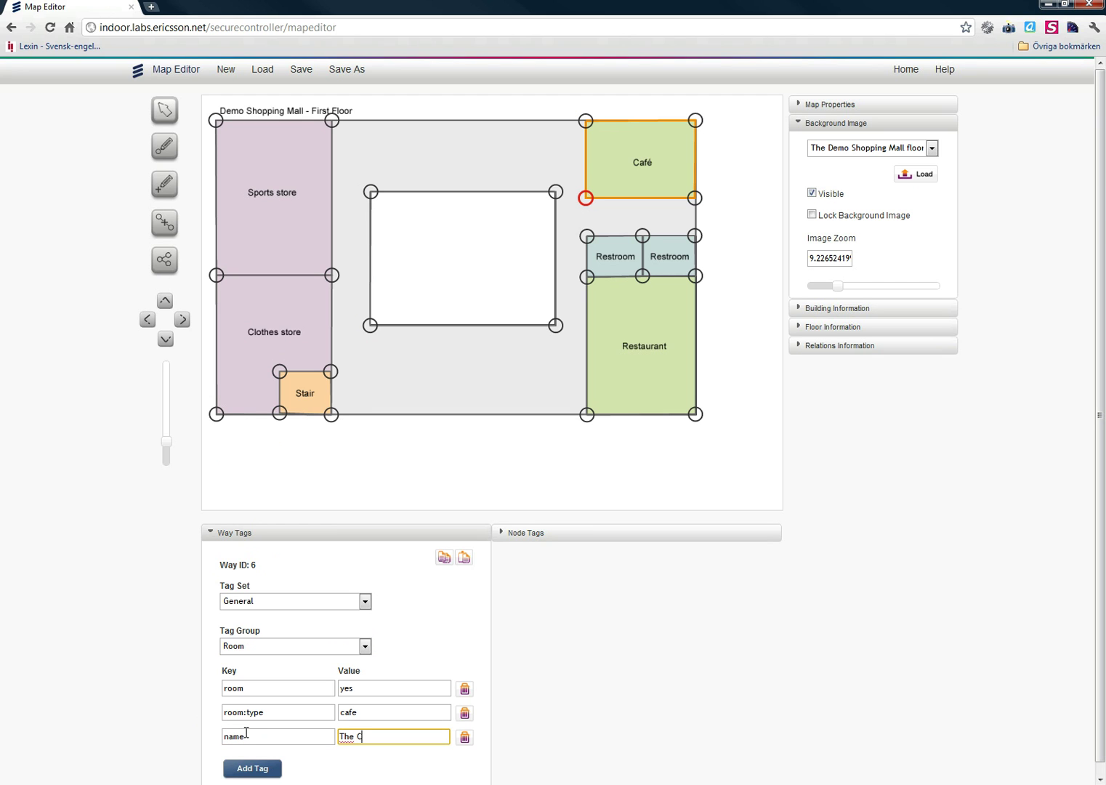
type("afé")
Tag both the left and right restroom rooms as Restroom
left_click(590, 233)
left_click(254, 653)
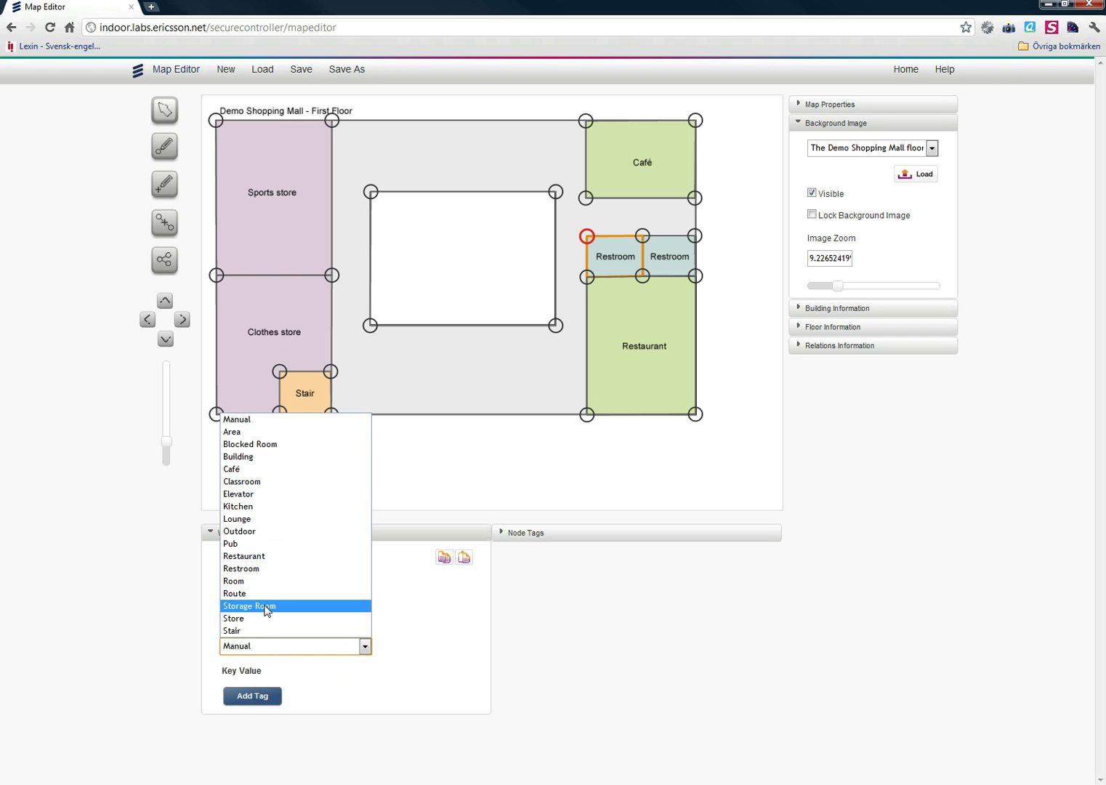
left_click(254, 569)
left_click(641, 234)
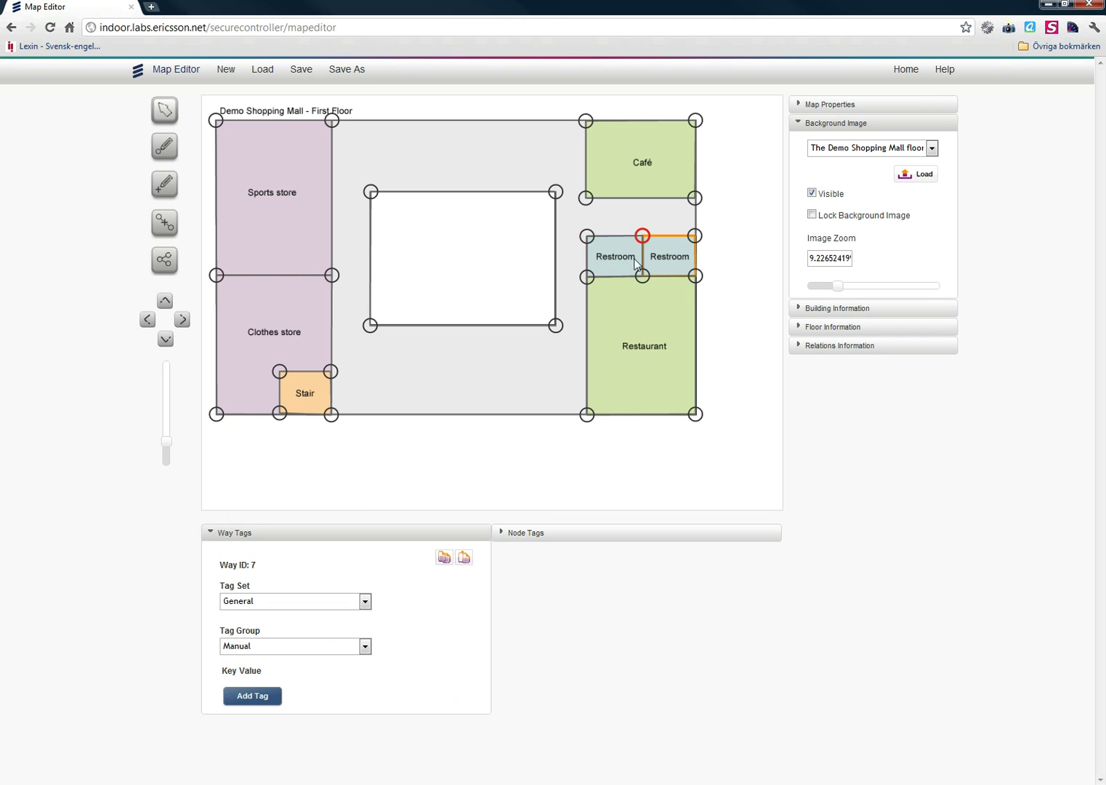
left_click(263, 652)
left_click(279, 568)
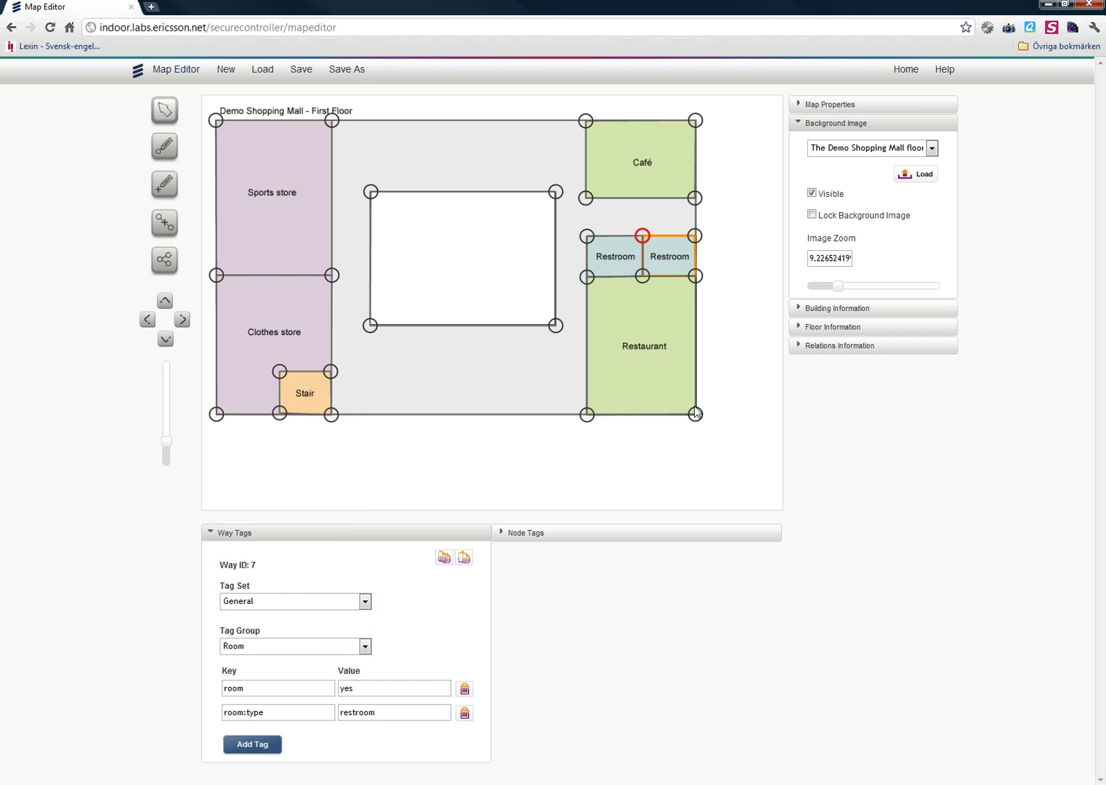
left_click(592, 279)
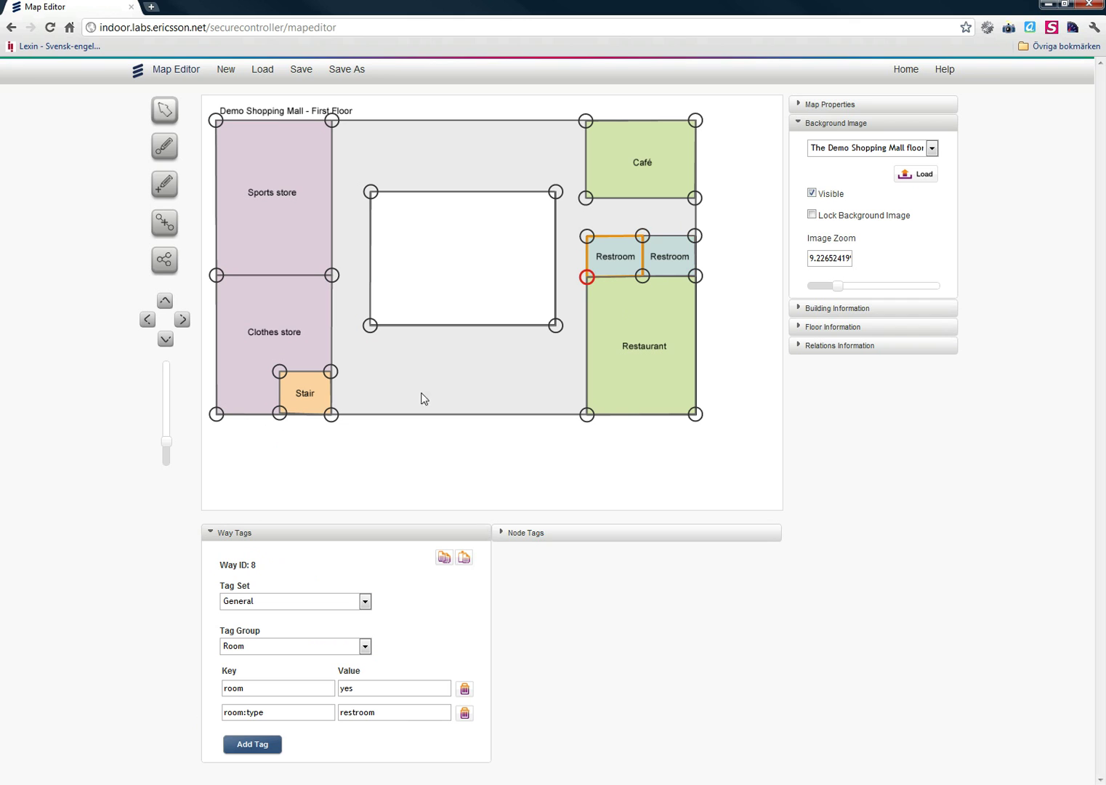
Tag the restaurant room as Restaurant and name it 'The Restaurant'
left_click(586, 420)
left_click(273, 649)
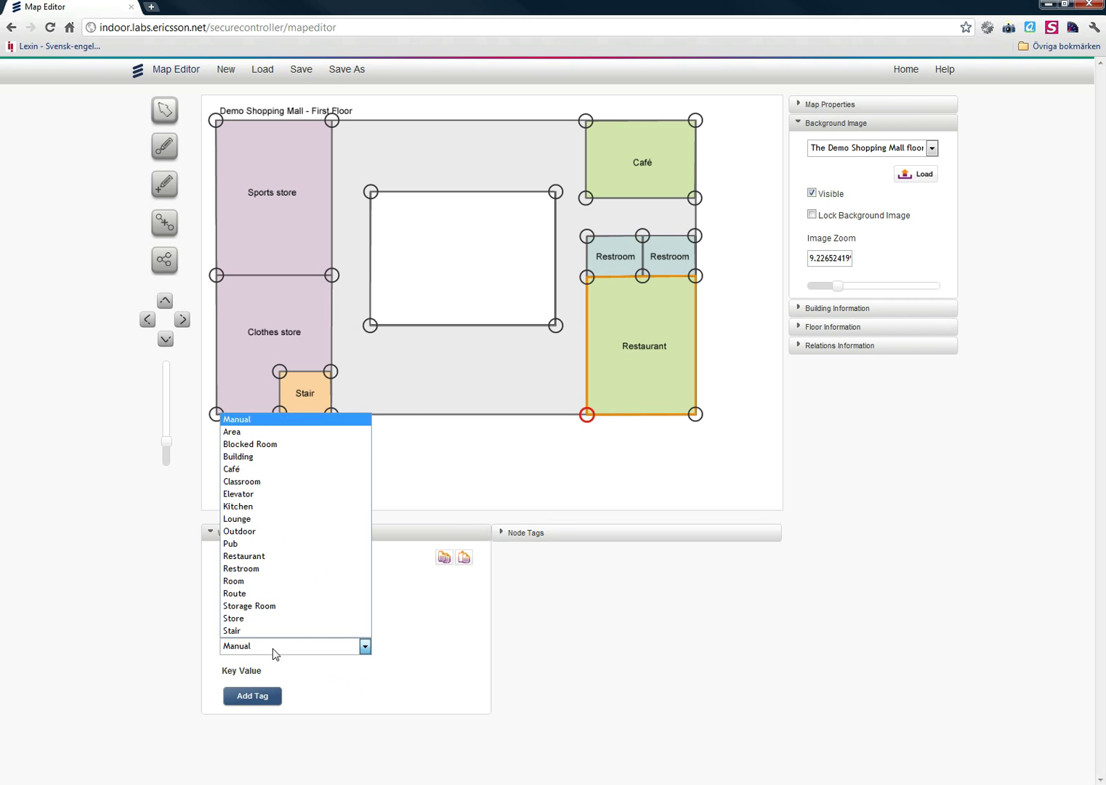
left_click(256, 557)
left_click(254, 743)
left_click(267, 735)
type("n")
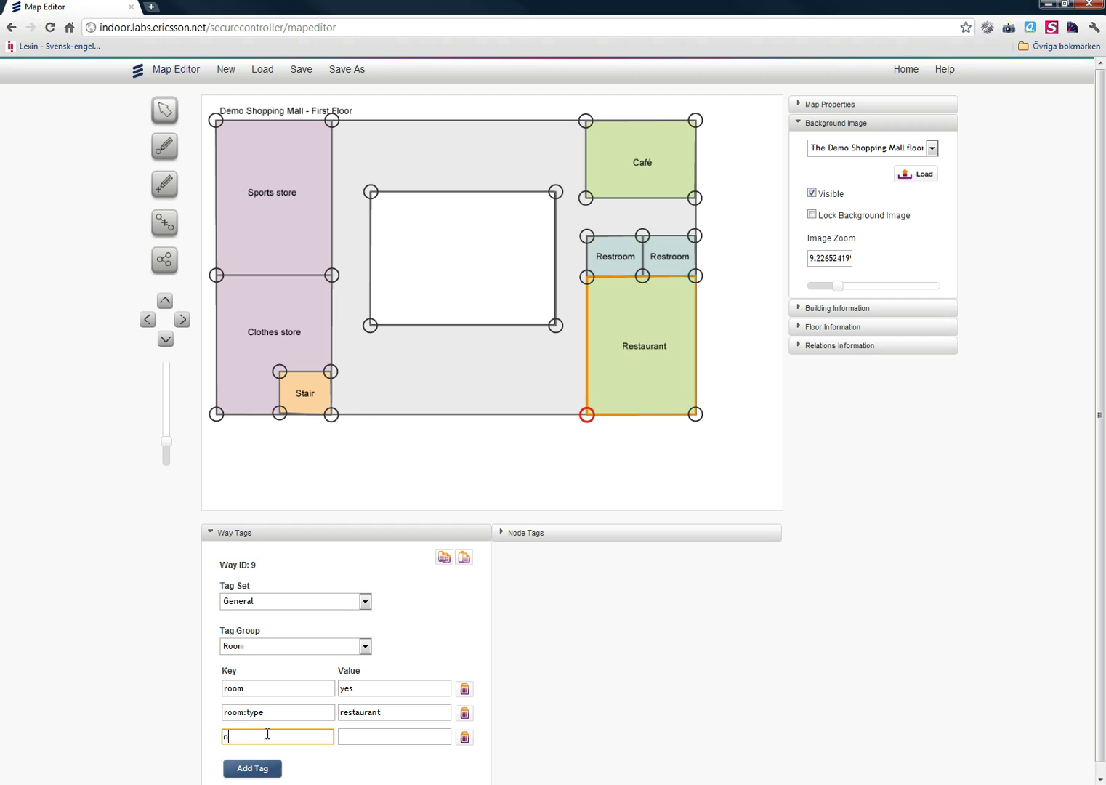
type("ame")
key("Tab")
type("The Rest")
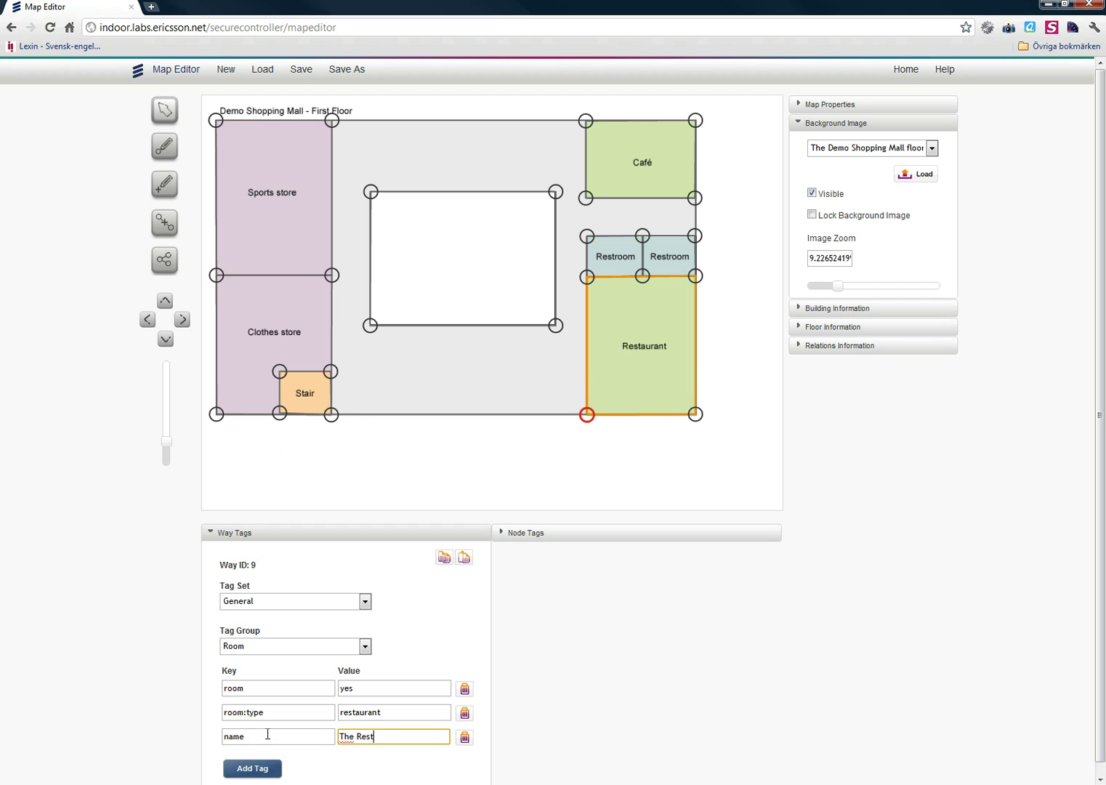
type("aurant")
Give the outer floor outline the Building tag group (building=yes)
left_click(696, 415)
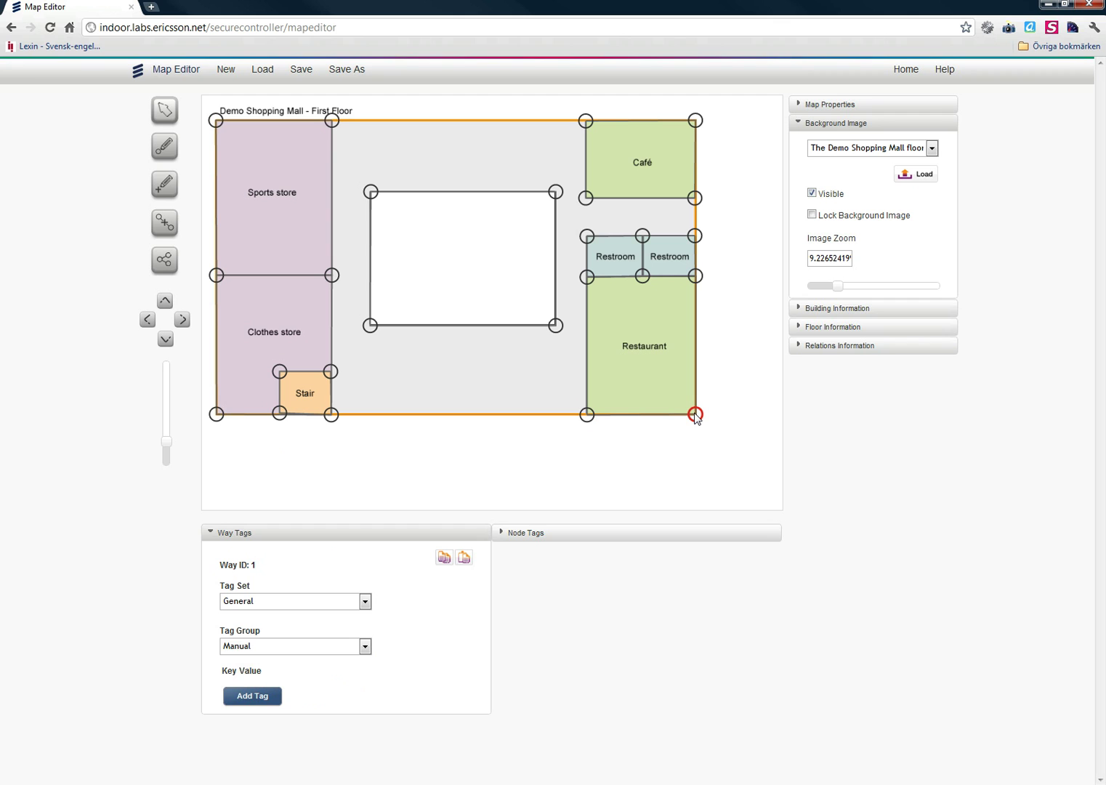
left_click(285, 648)
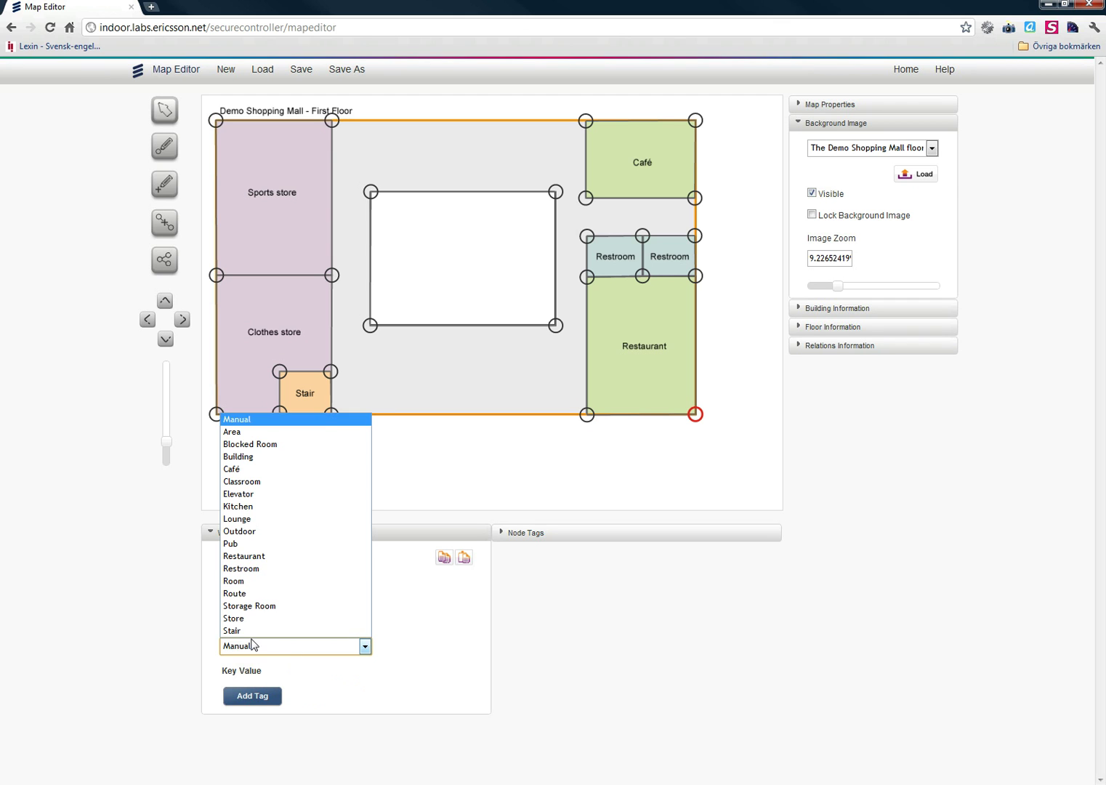
left_click(267, 457)
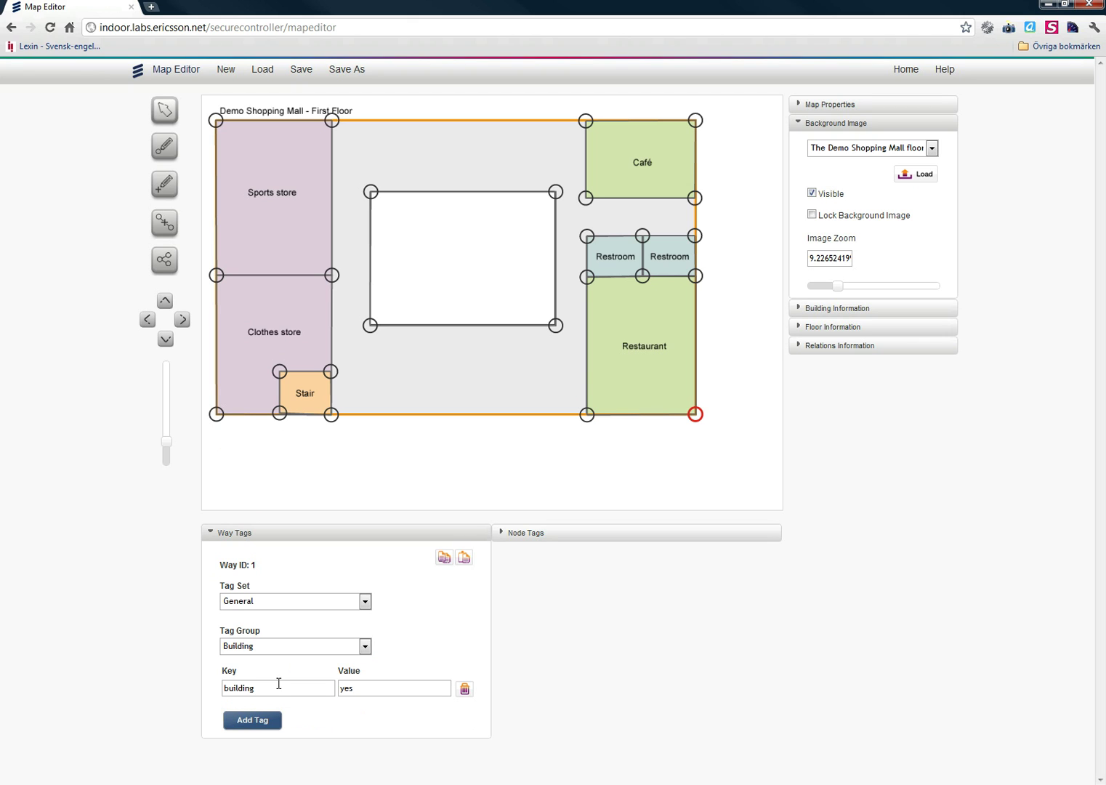
Save the tagged floor map from the Save menu item
left_click(301, 72)
left_click(303, 69)
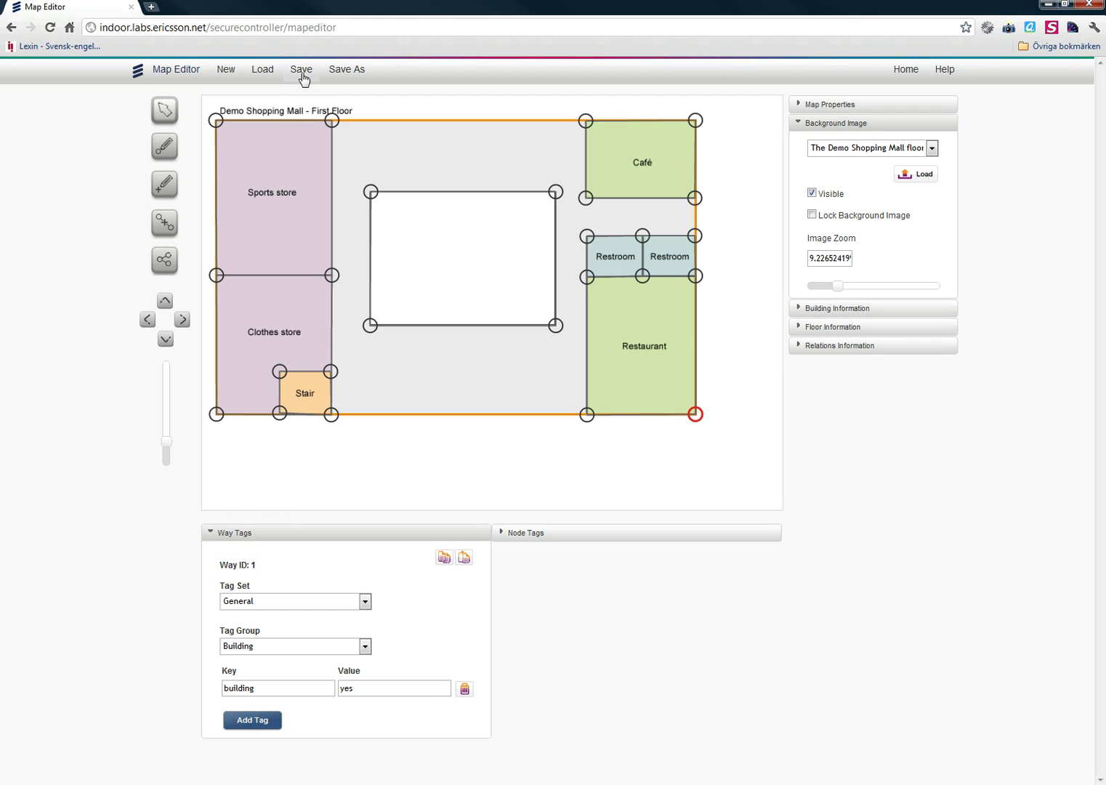